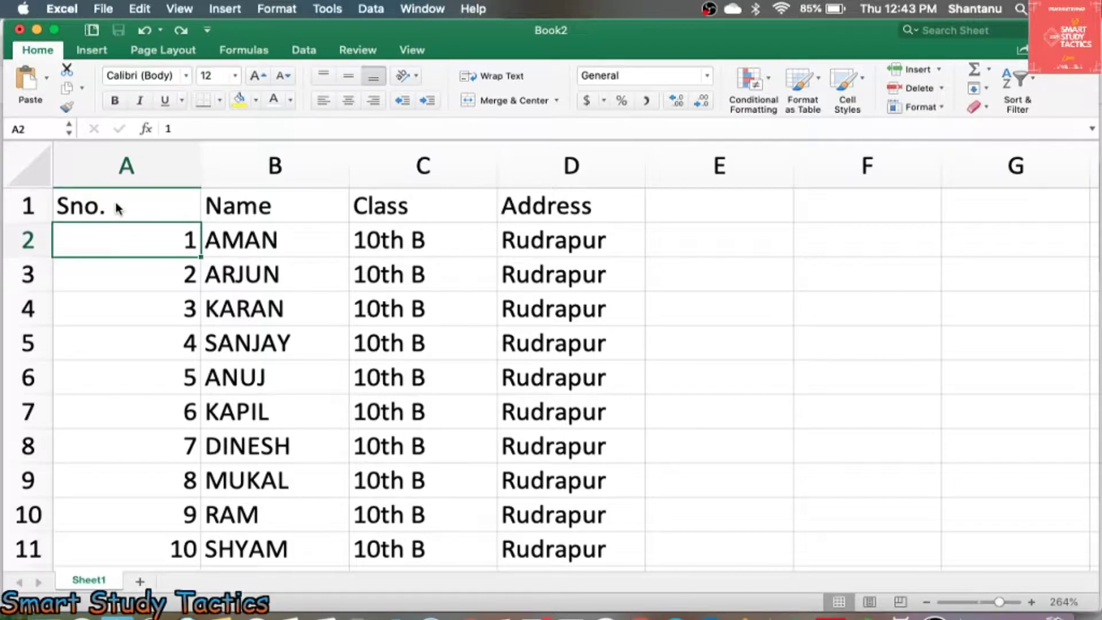
# Reset all page breaks on the student list worksheet
pyautogui.click(139, 196)
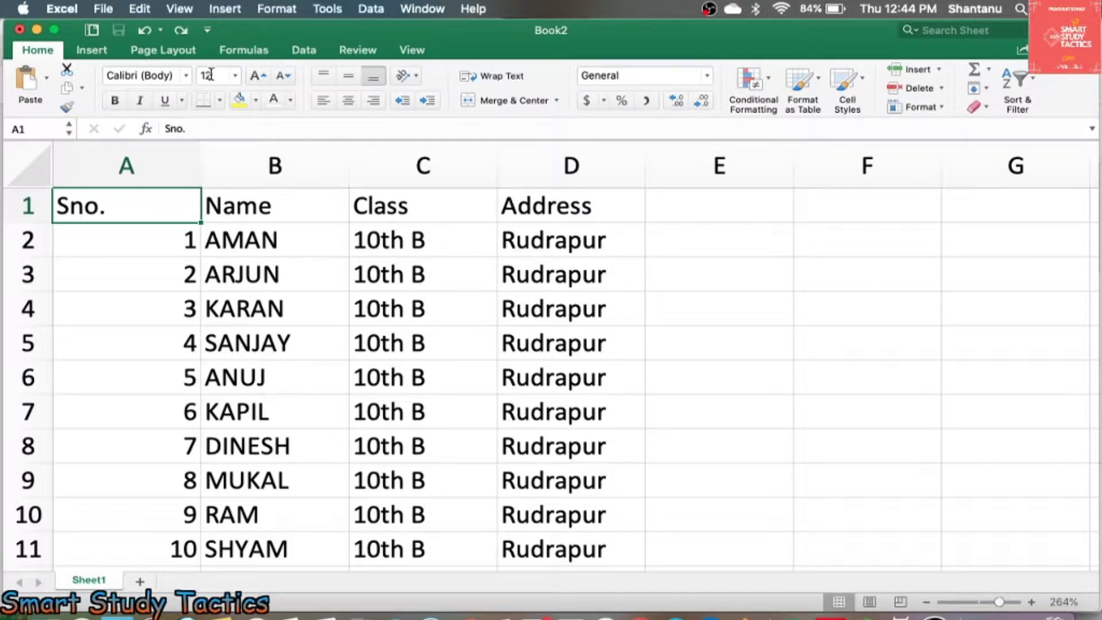
pyautogui.click(184, 53)
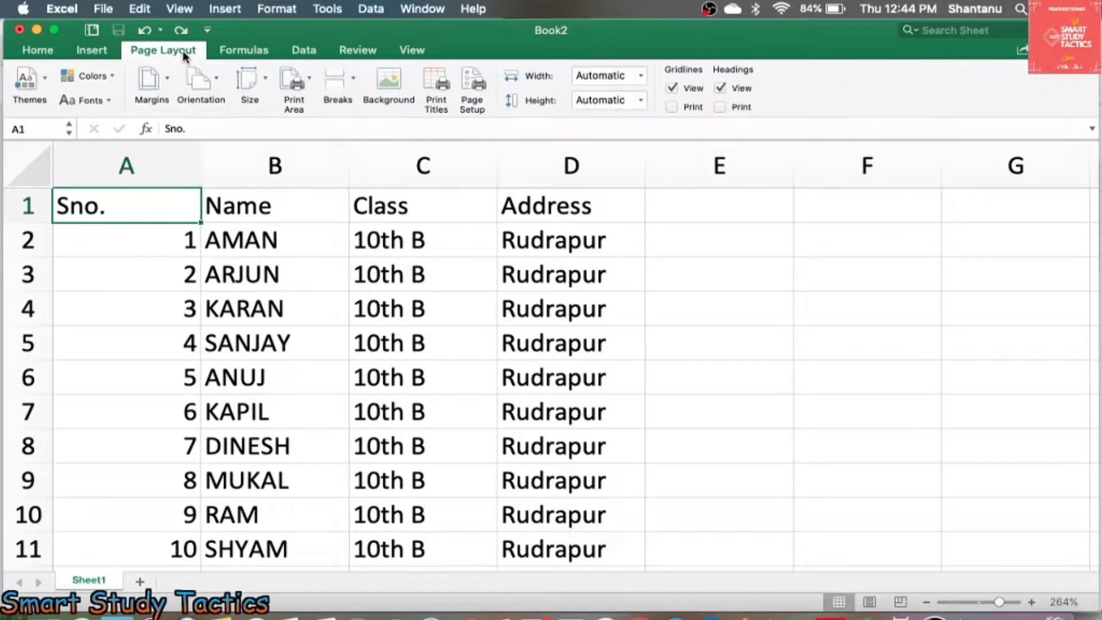
pyautogui.click(344, 84)
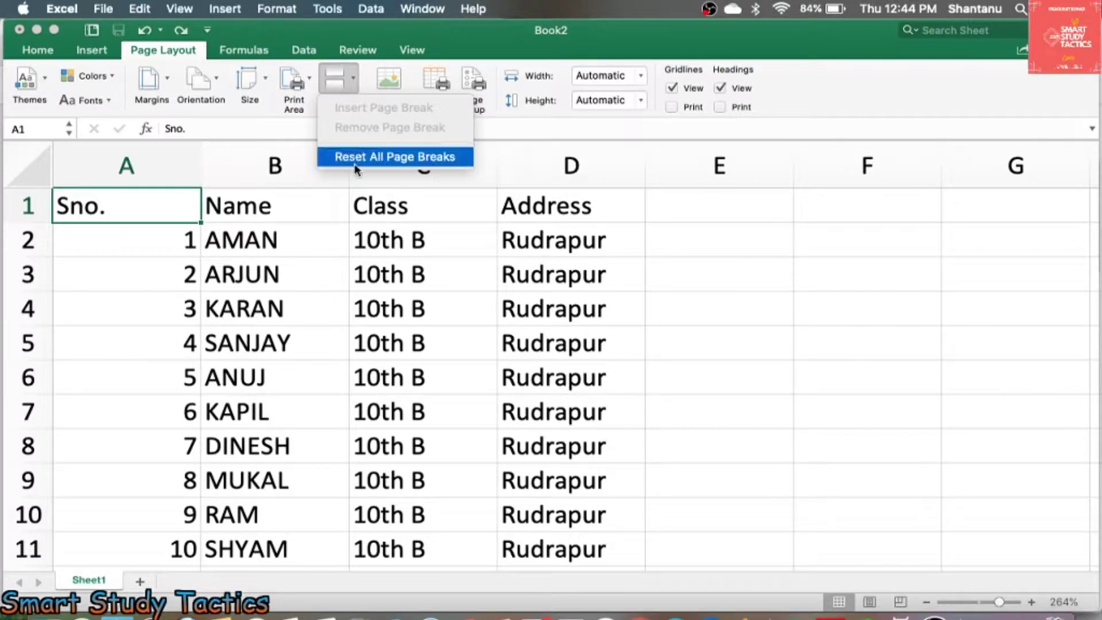
pyautogui.click(379, 158)
pyautogui.click(332, 208)
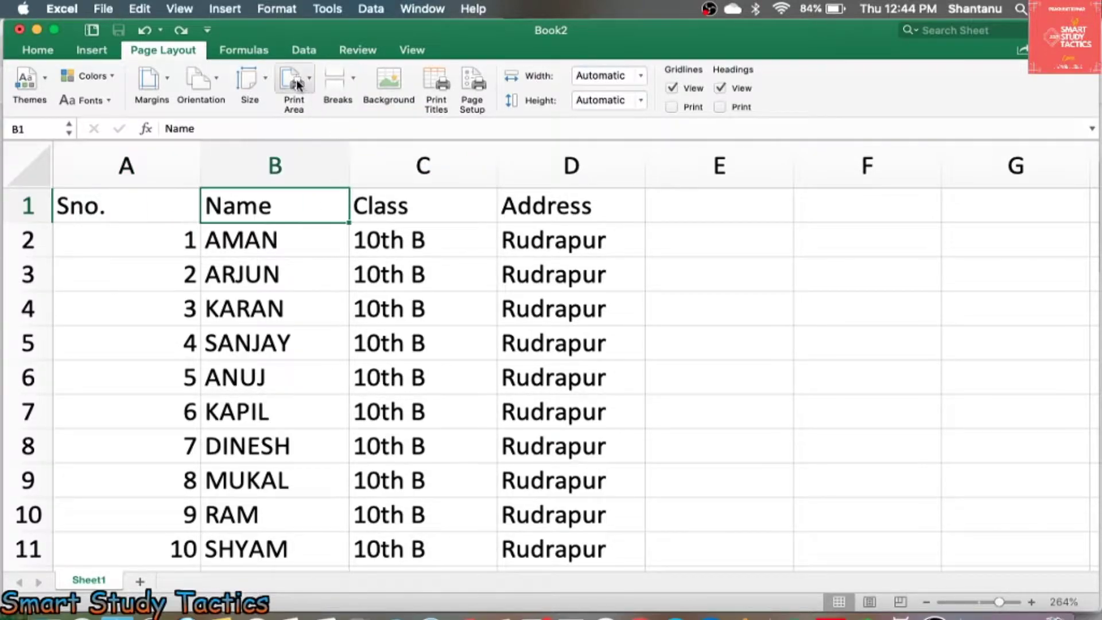
pyautogui.click(351, 90)
pyautogui.click(327, 211)
pyautogui.click(144, 214)
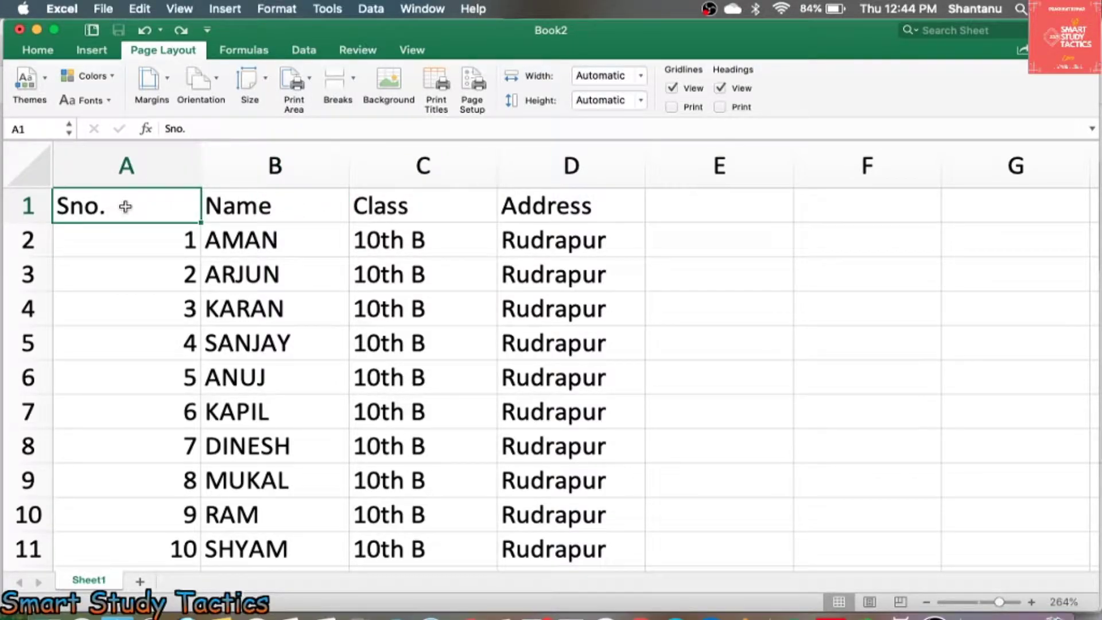
pyautogui.moveTo(125, 207); pyautogui.dragTo(118, 364)
pyautogui.click(118, 221)
pyautogui.click(381, 331)
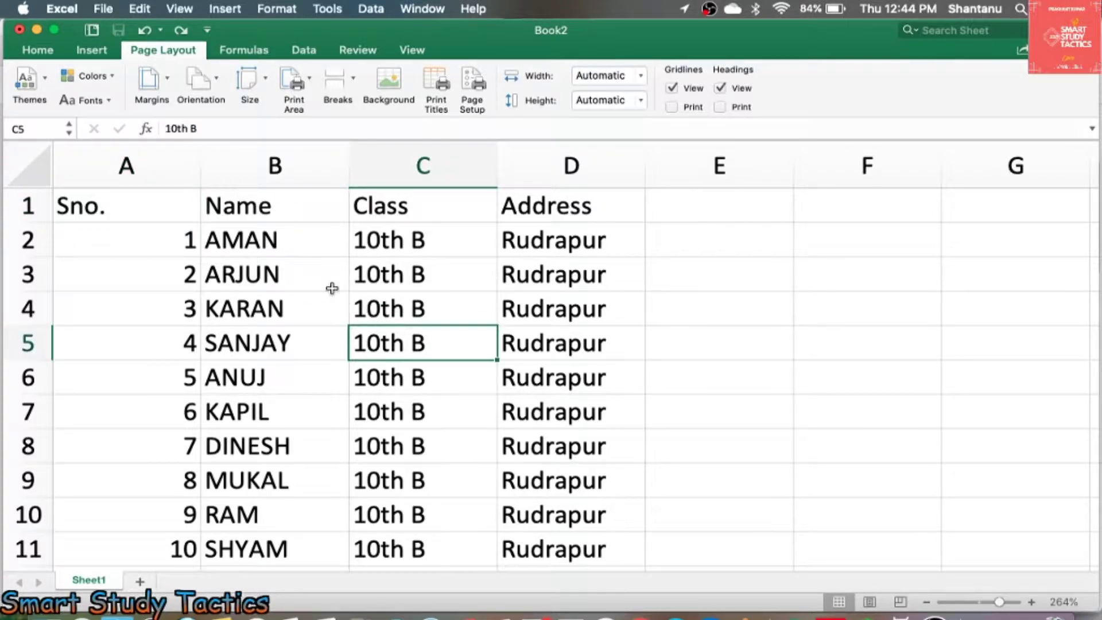
pyautogui.click(315, 342)
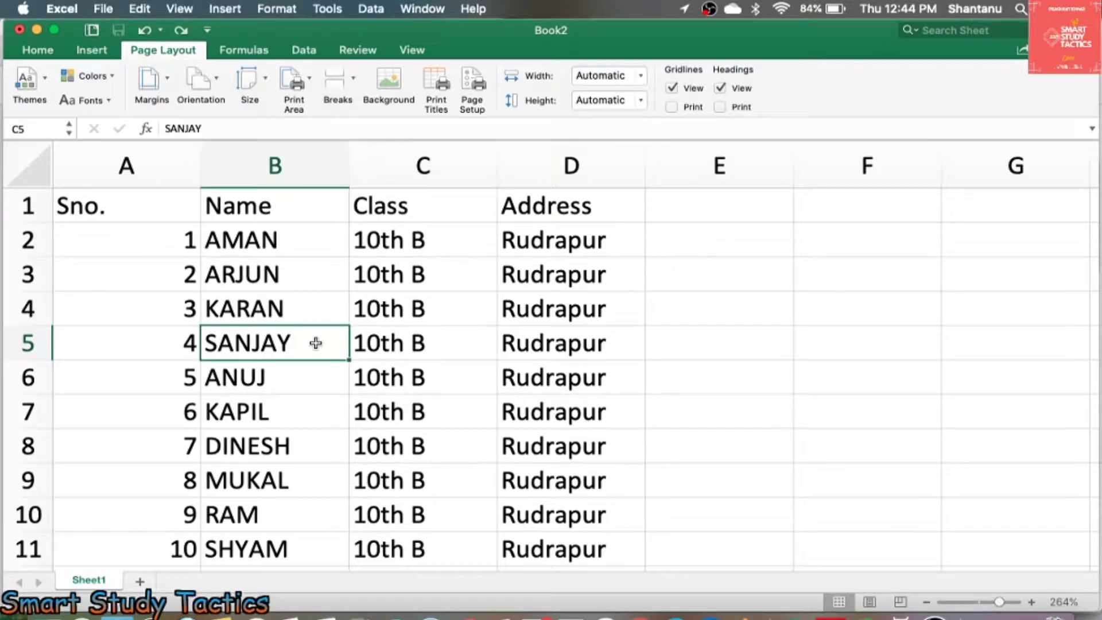
pyautogui.click(377, 339)
# Insert a page break above row 5 of the student list, using the A5:D5 selection
pyautogui.moveTo(98, 346); pyautogui.dragTo(608, 342)
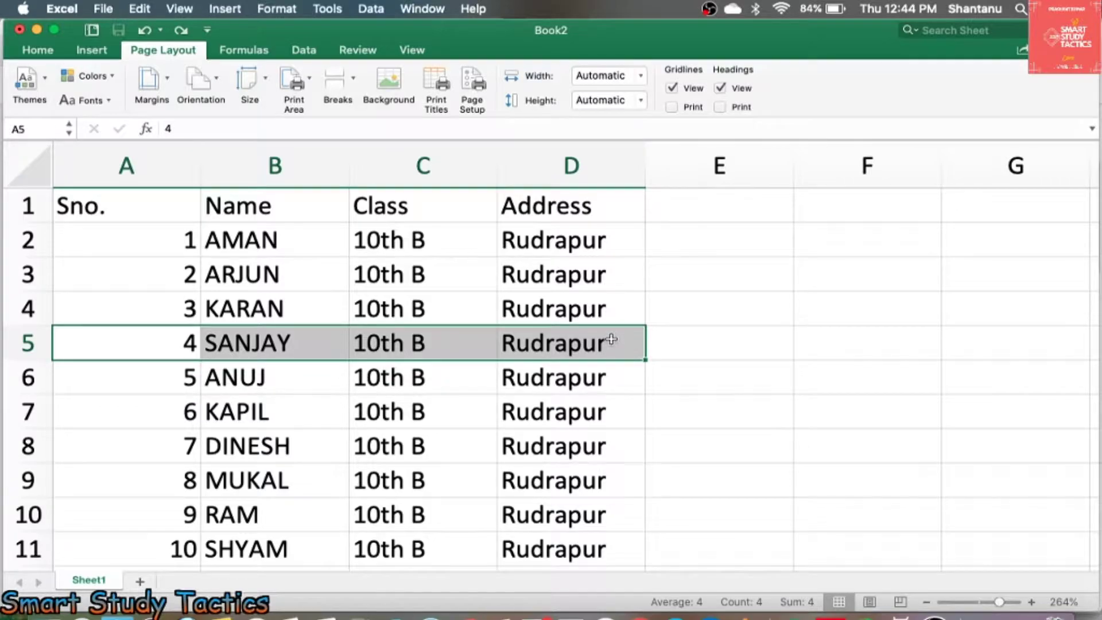
pyautogui.click(356, 81)
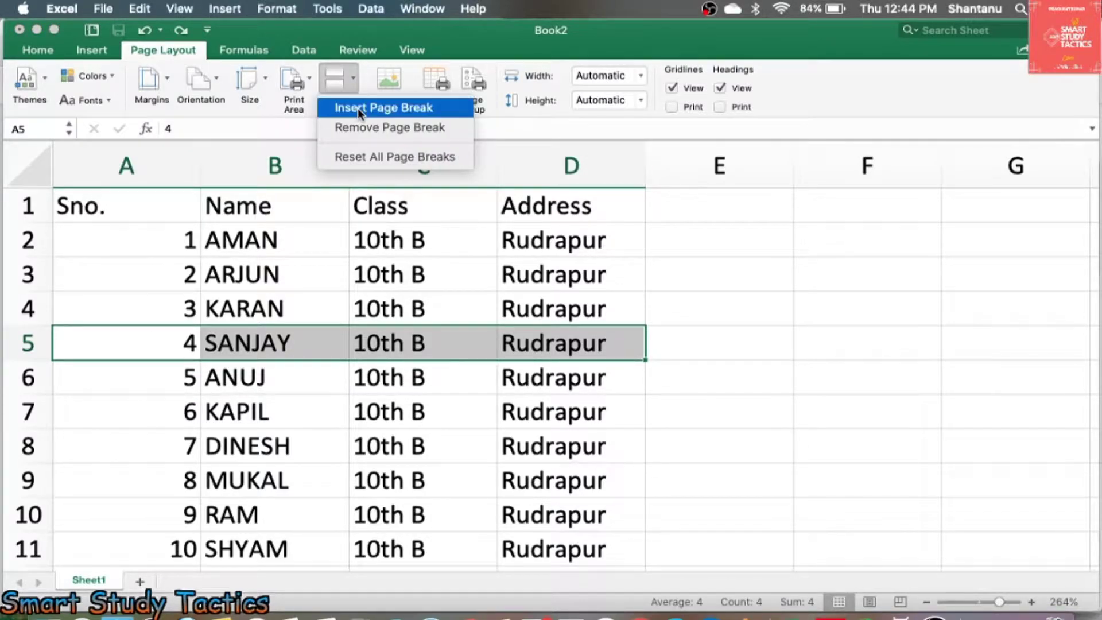
pyautogui.click(357, 108)
pyautogui.click(299, 303)
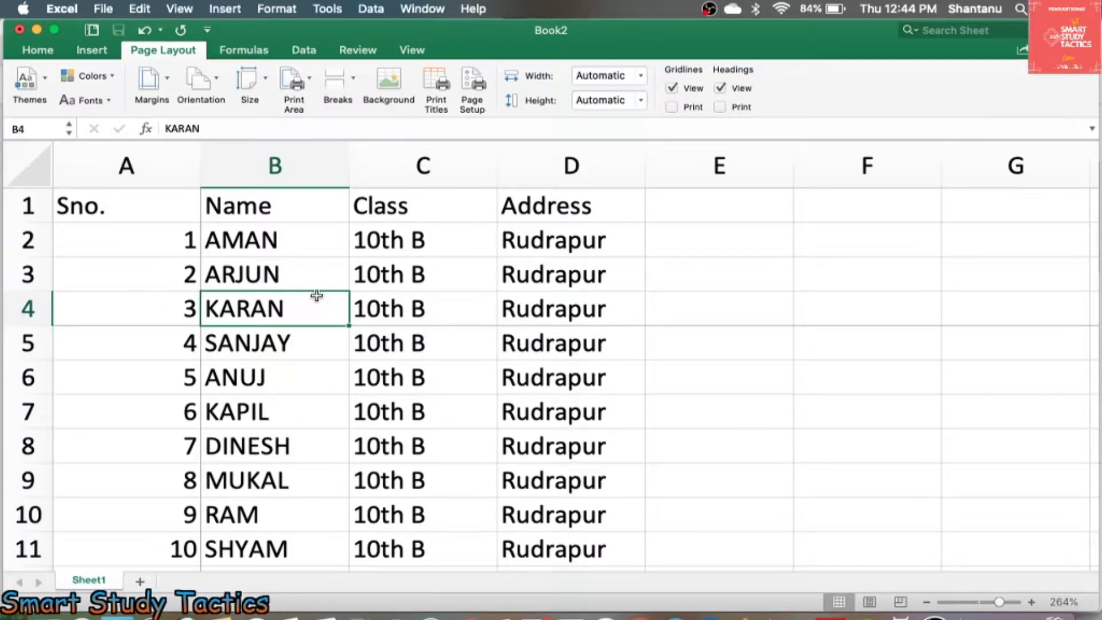
# Check how the pages are divided in Page Break Preview and return to Normal view
pyautogui.click(418, 50)
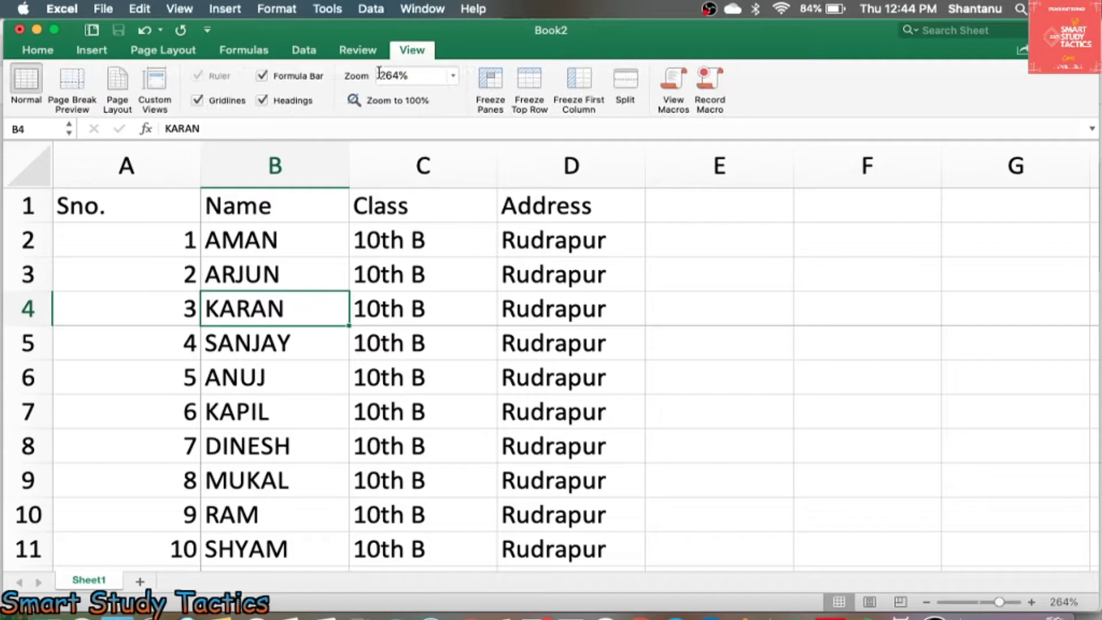
pyautogui.click(68, 83)
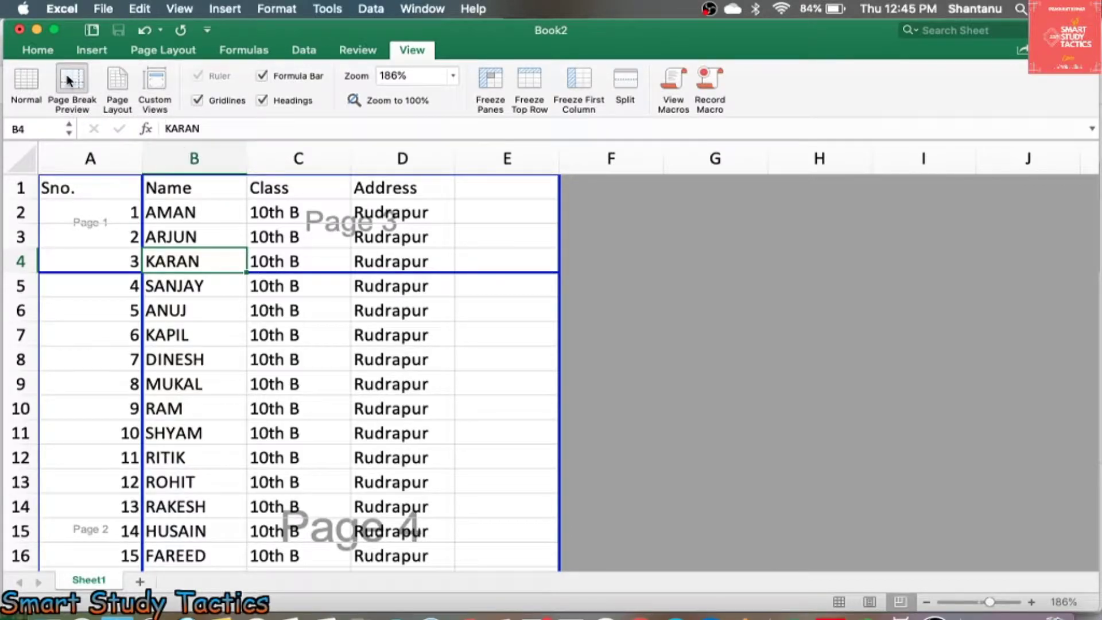
pyautogui.click(26, 81)
pyautogui.press('Up')
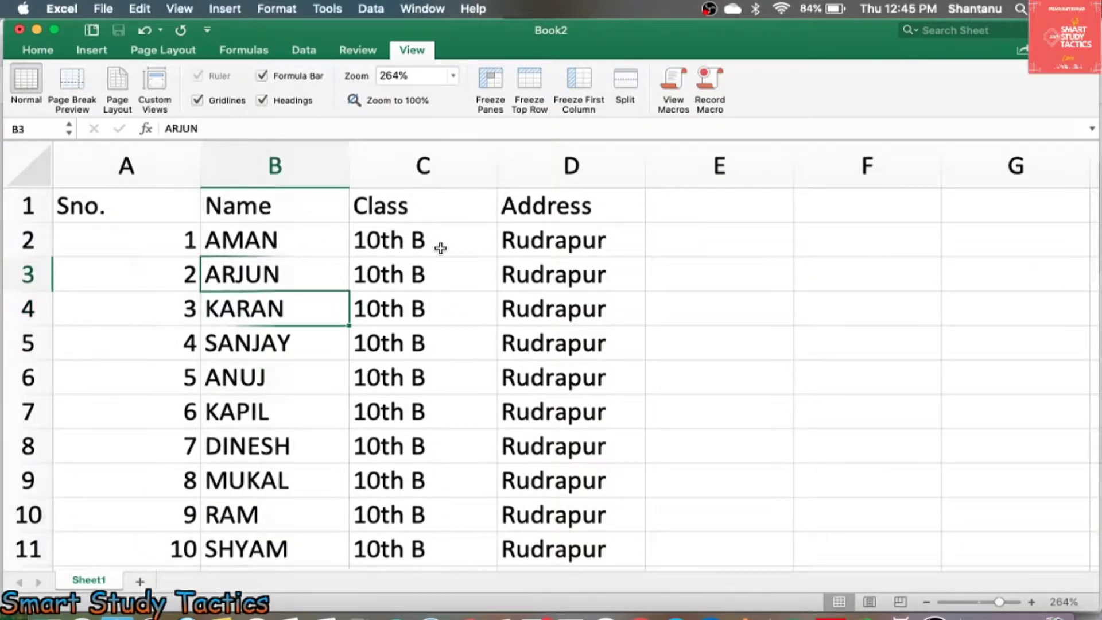
# Insert a page break before the whole Name column, column B
pyautogui.click(370, 157)
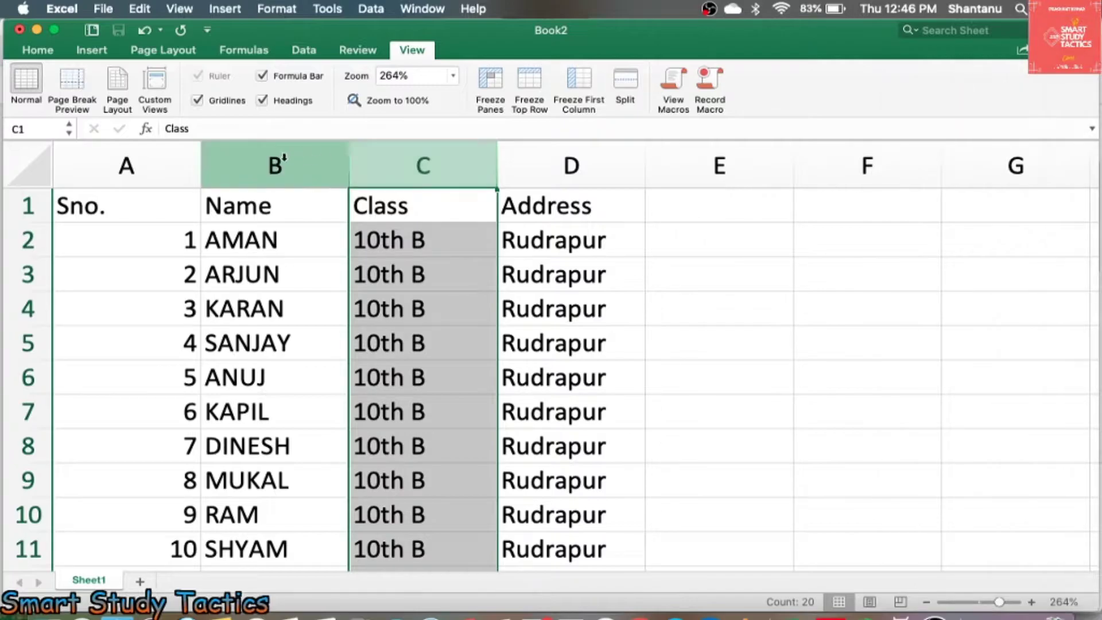
pyautogui.click(276, 157)
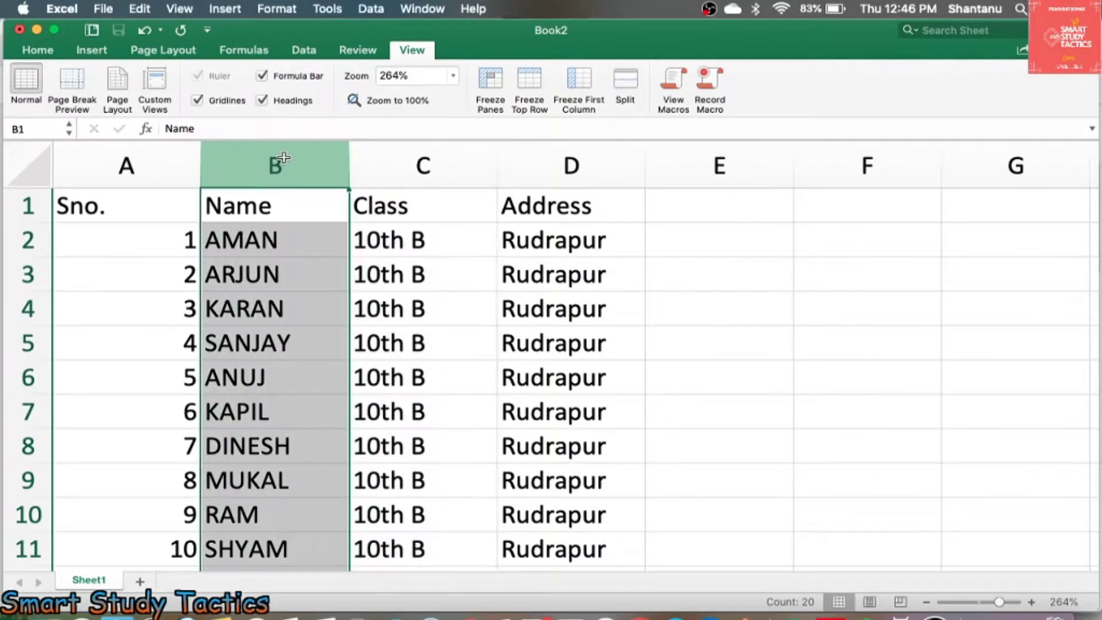
pyautogui.click(144, 51)
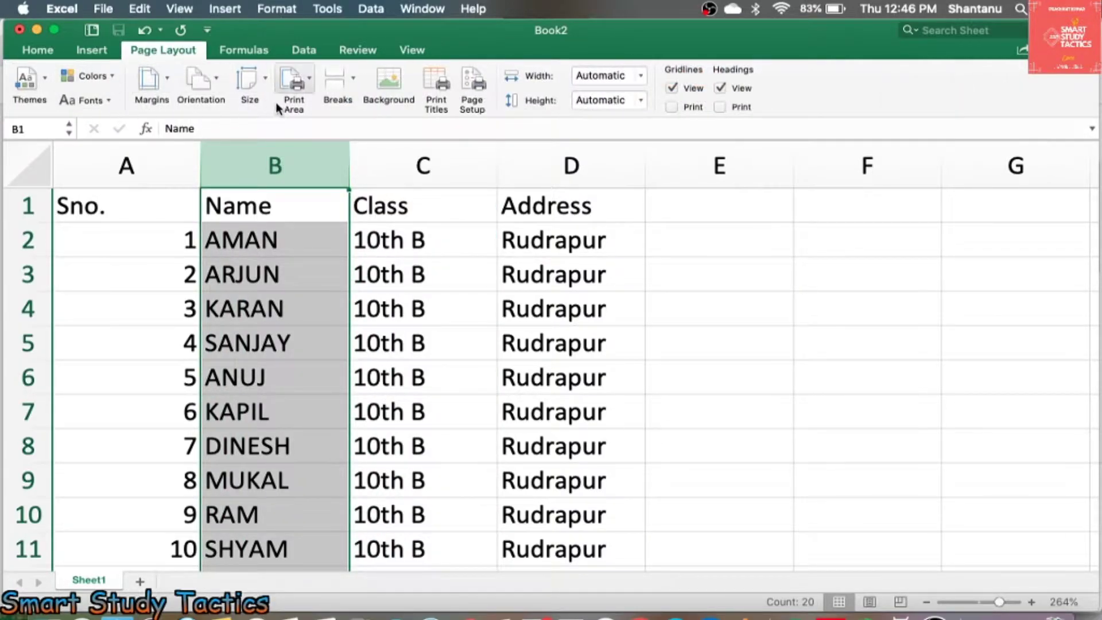
pyautogui.click(336, 99)
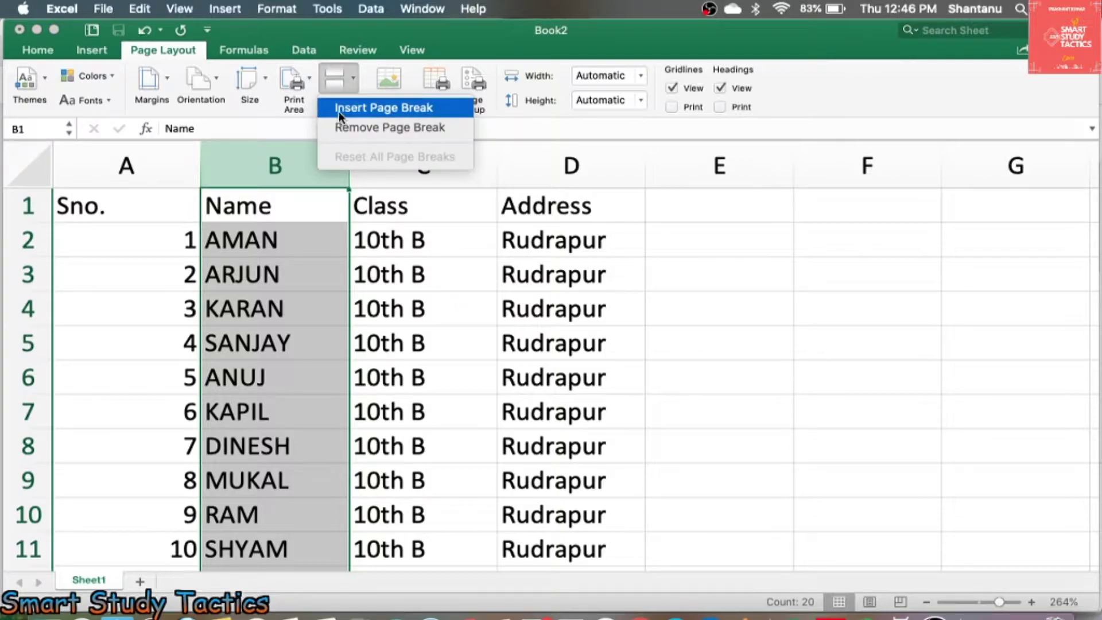
pyautogui.click(338, 108)
pyautogui.click(359, 273)
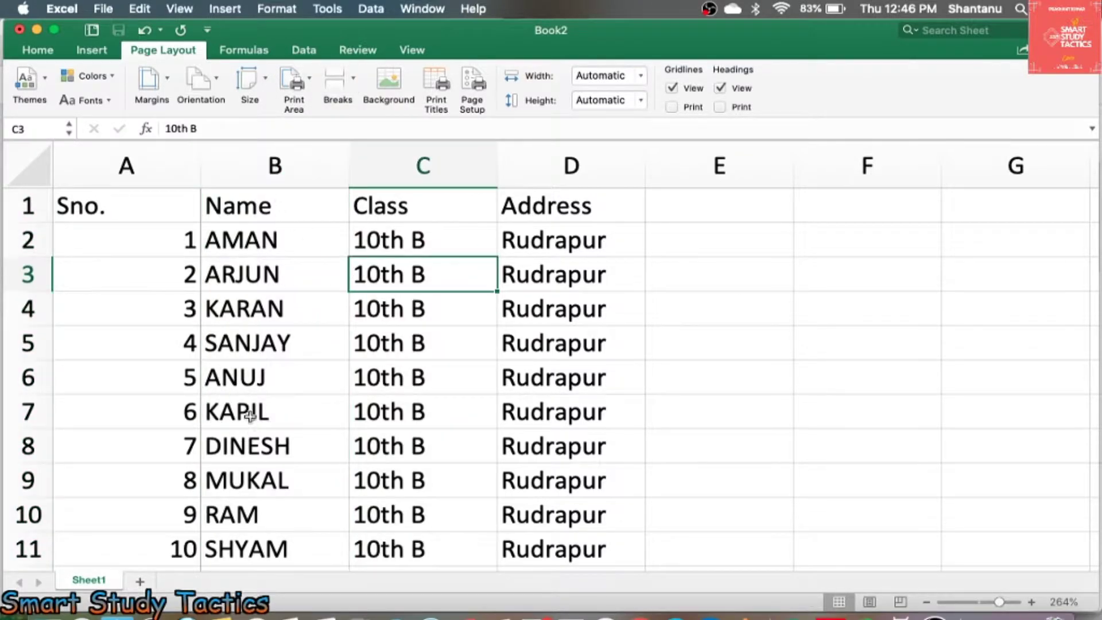
pyautogui.scroll(-4, 298, 419)
pyautogui.scroll(4, 302, 412)
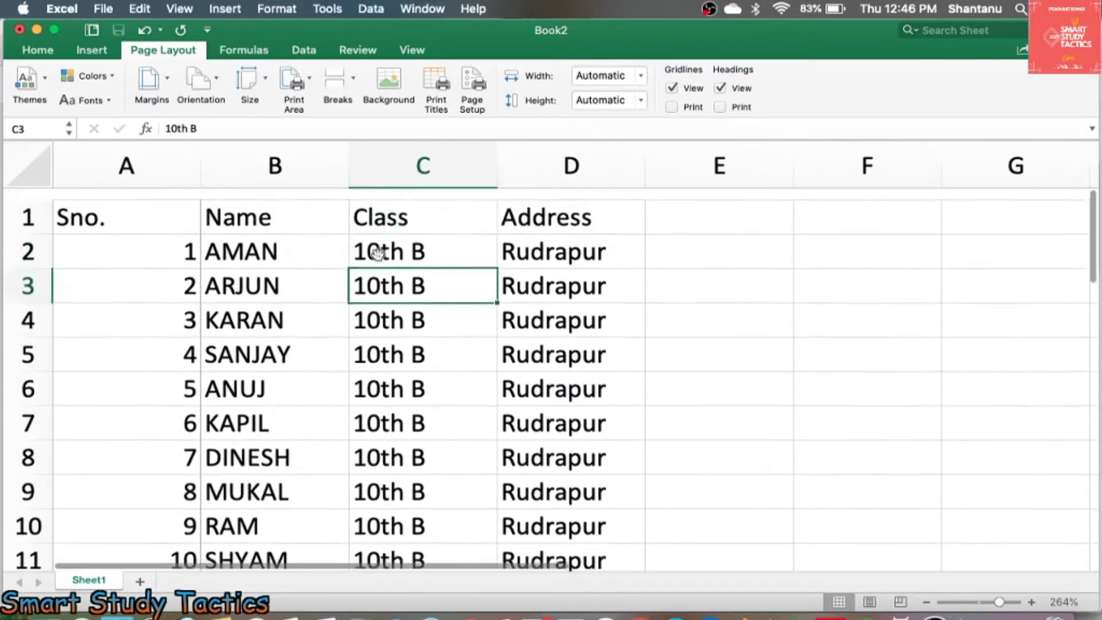
# Show the sheet in Page Break Preview and examine which columns fall on each page
pyautogui.click(410, 49)
pyautogui.click(70, 79)
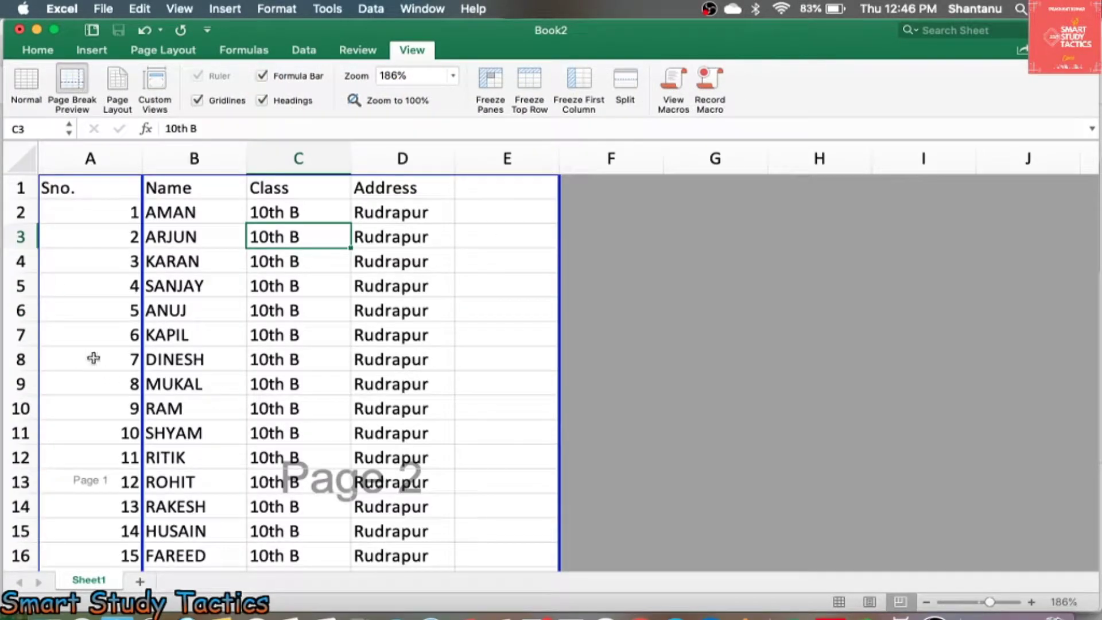
pyautogui.scroll(-2, 121, 454)
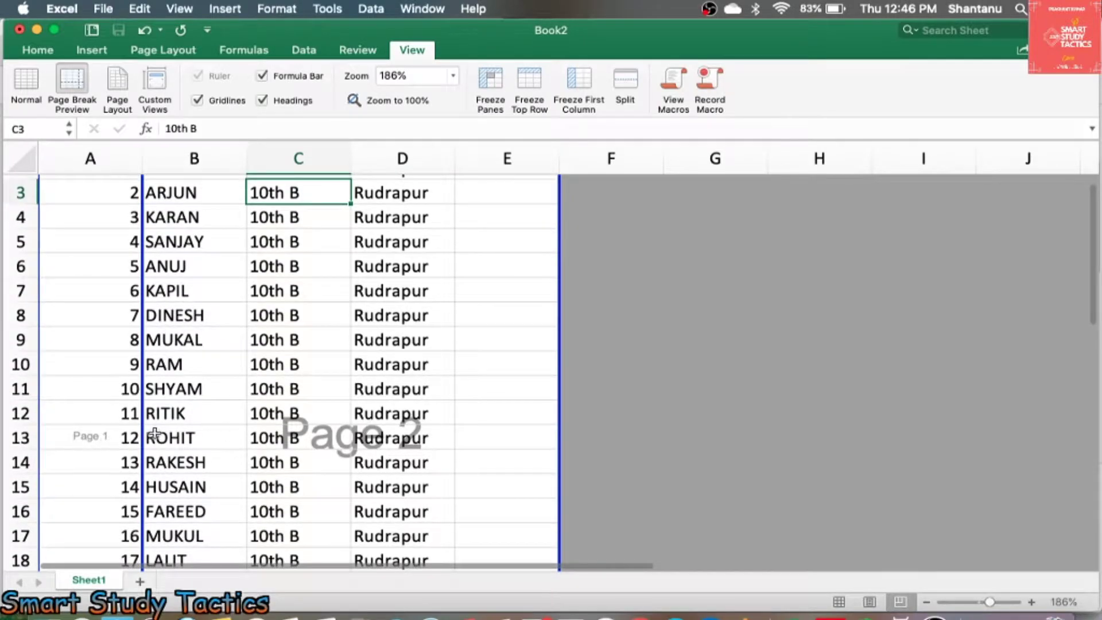
pyautogui.click(111, 438)
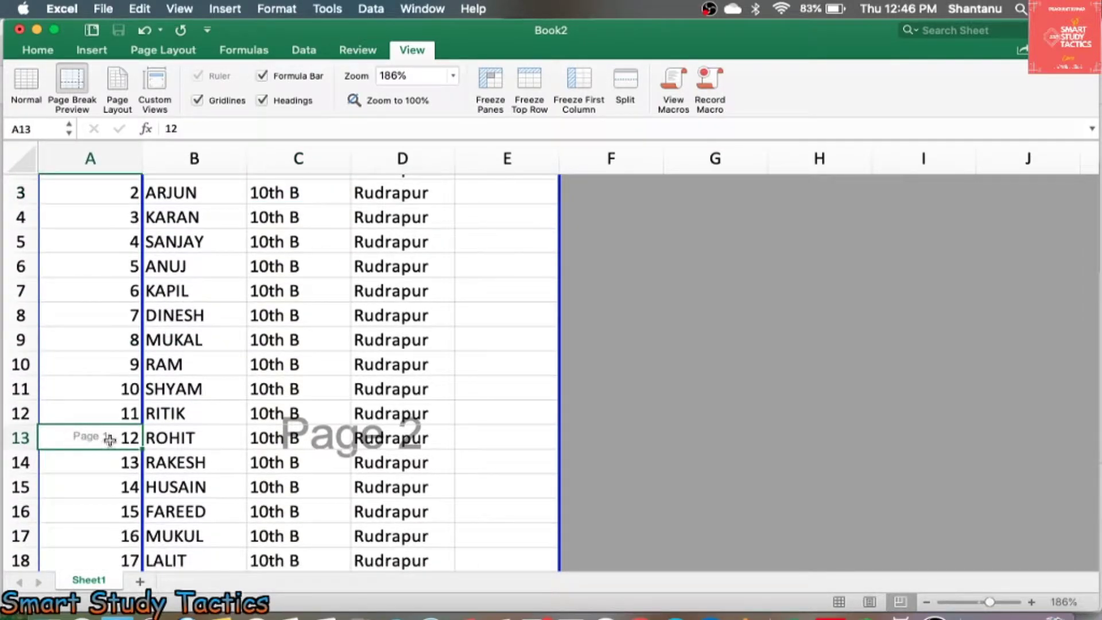
pyautogui.click(242, 394)
pyautogui.scroll(2, 133, 387)
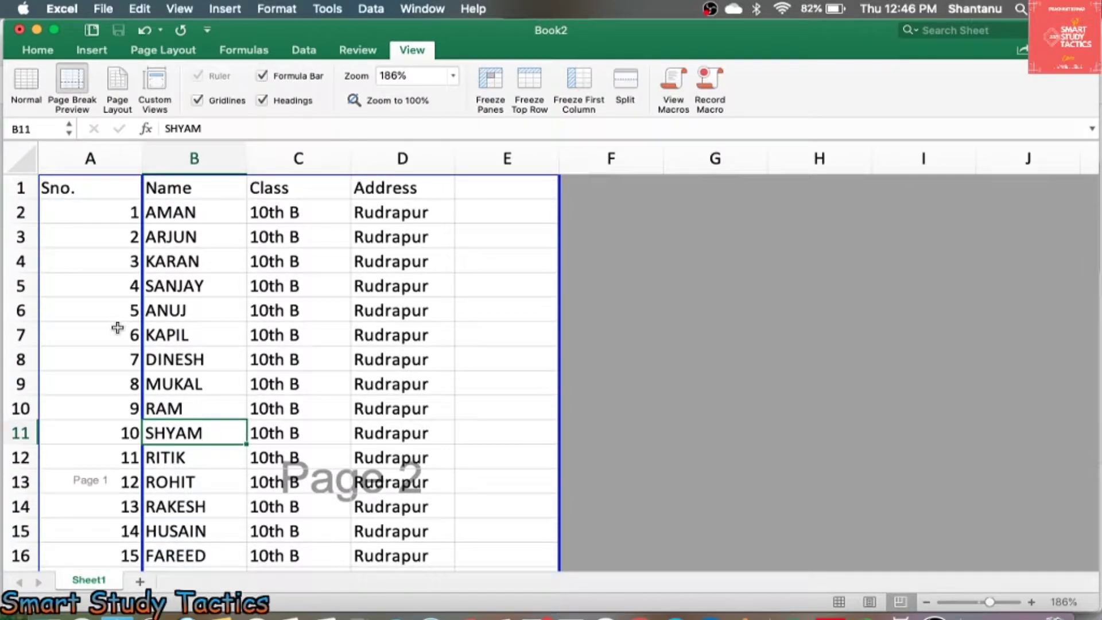
# Shift the vertical page break to after column B, on to after column C and back toward column B, and return to Normal view
pyautogui.moveTo(141, 321); pyautogui.dragTo(226, 330)
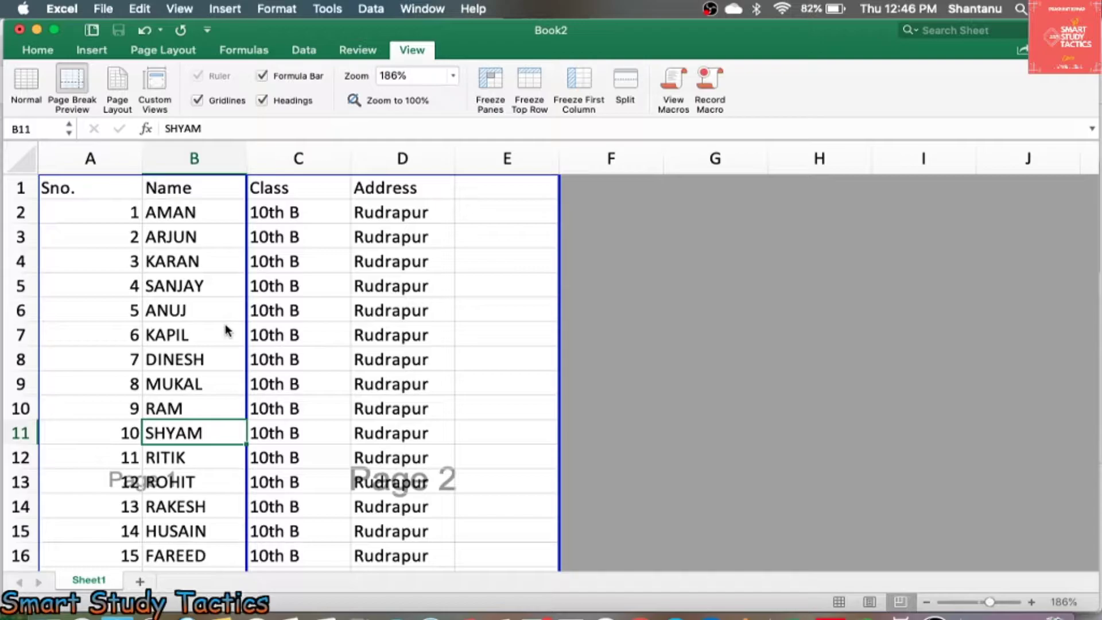
pyautogui.moveTo(243, 325); pyautogui.dragTo(349, 323)
pyautogui.moveTo(351, 406); pyautogui.dragTo(271, 406)
pyautogui.scroll(-4, 292, 462)
pyautogui.scroll(4, 294, 459)
pyautogui.click(25, 79)
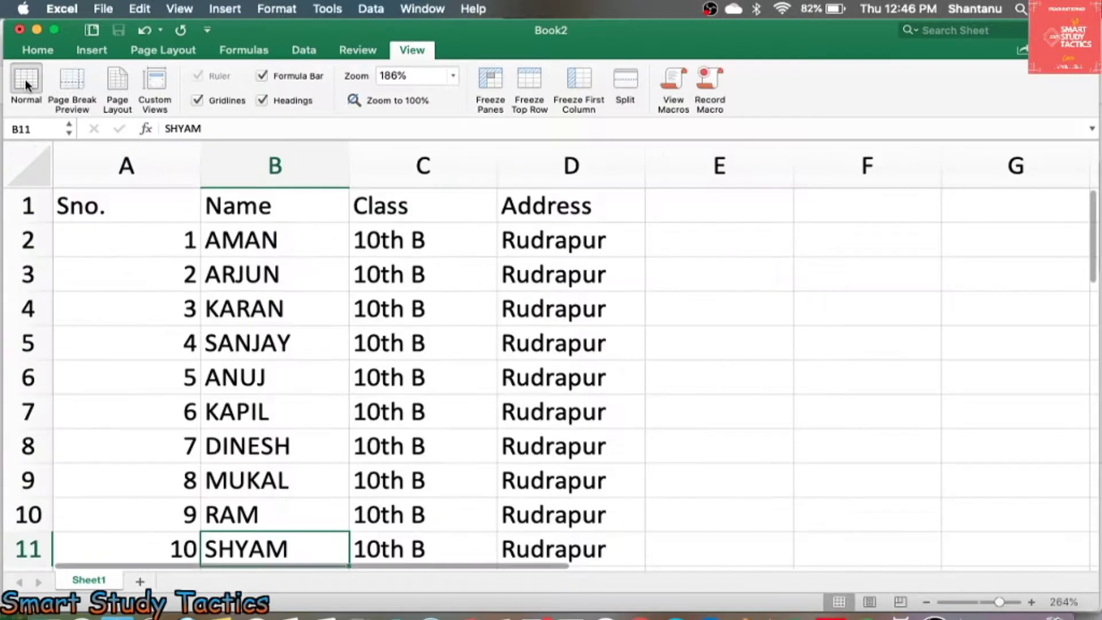
# Apply Remove Page Break at cell B11 and reset all page breaks on the sheet
pyautogui.click(158, 50)
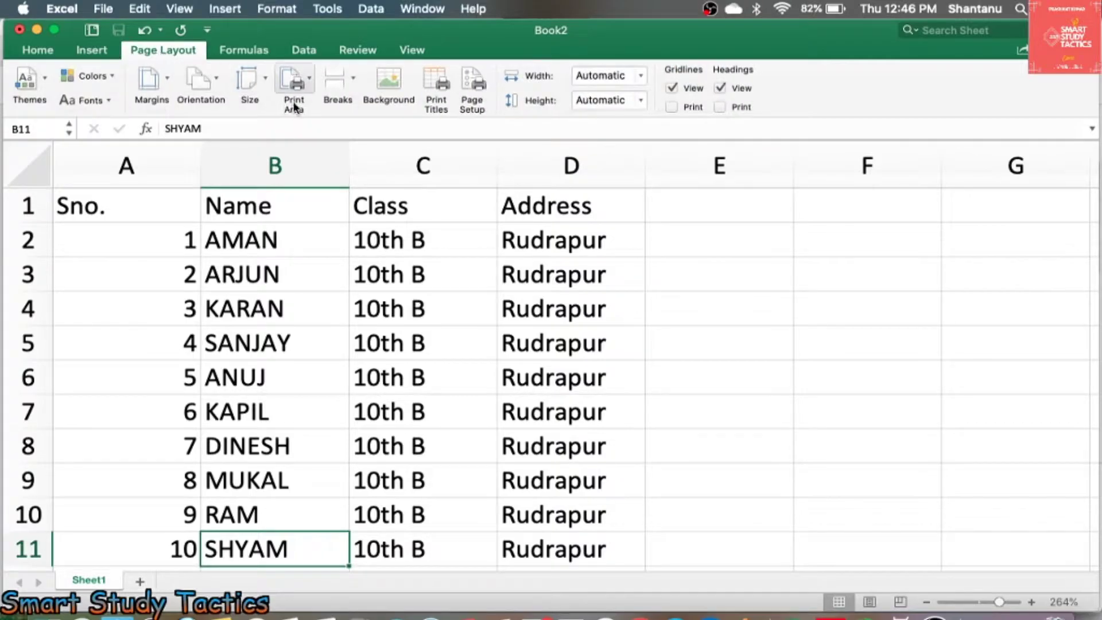
pyautogui.click(352, 103)
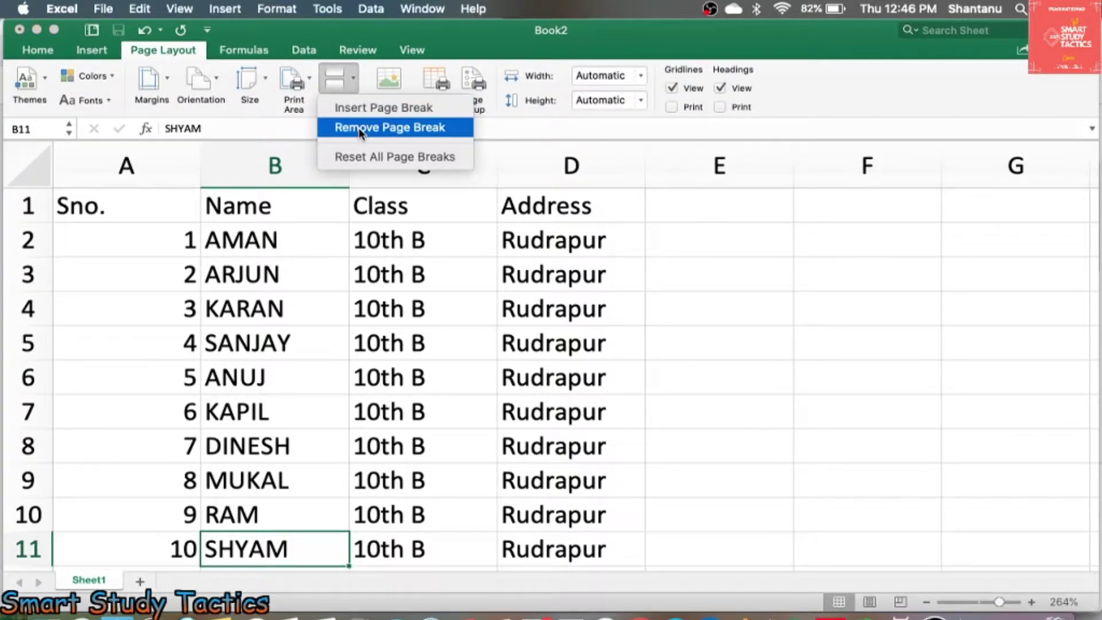
pyautogui.click(360, 130)
pyautogui.click(336, 86)
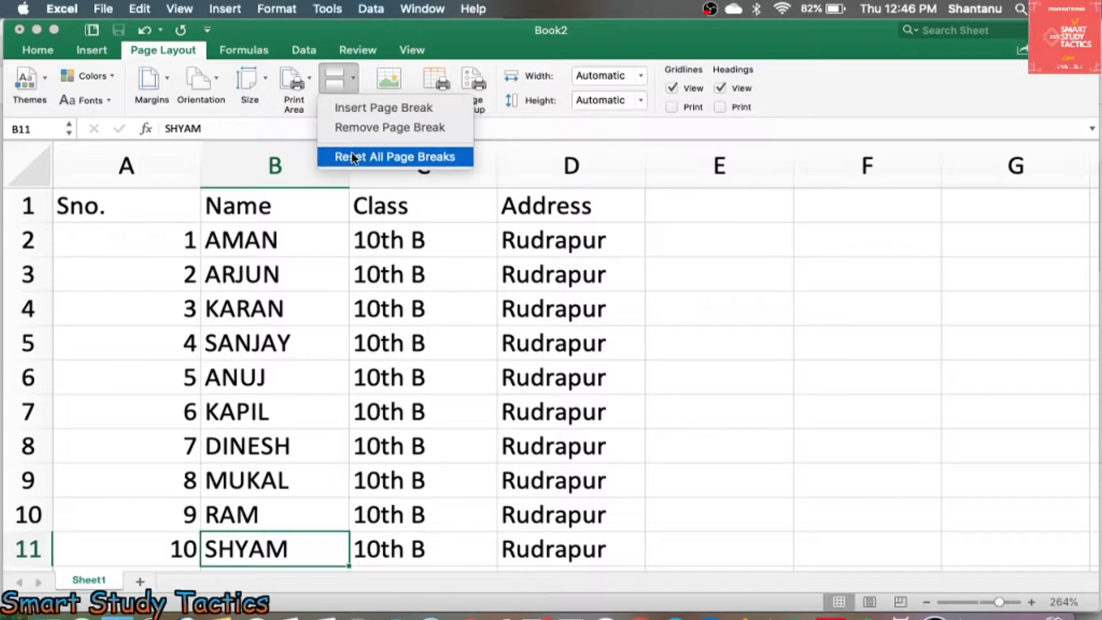
pyautogui.click(352, 157)
pyautogui.click(262, 308)
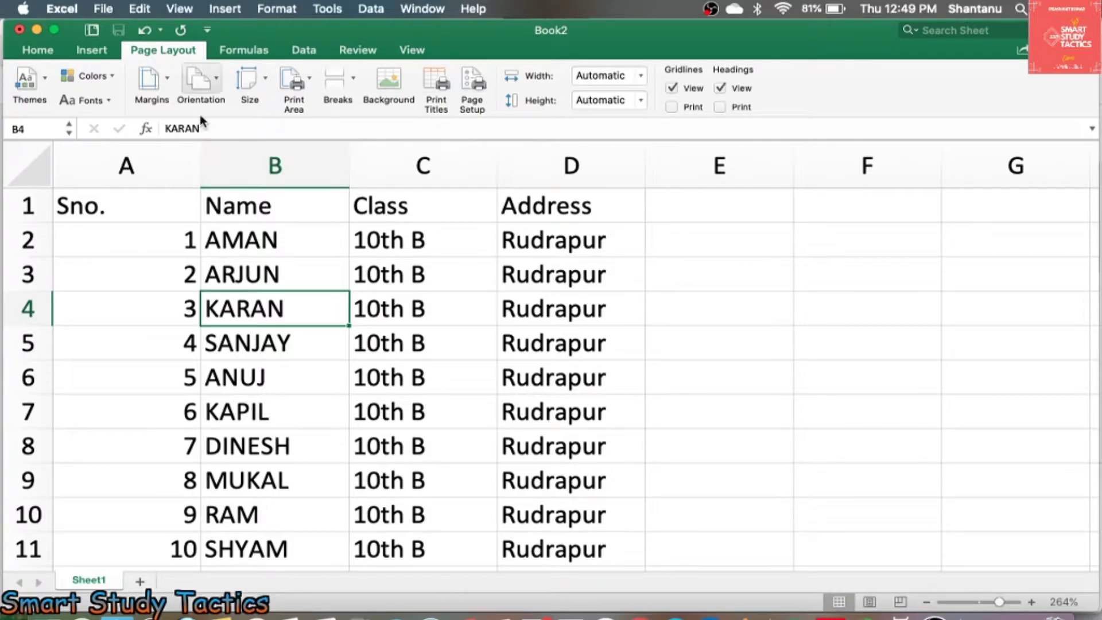
# Set the page margins to Normal and the page orientation to Portrait
pyautogui.click(150, 80)
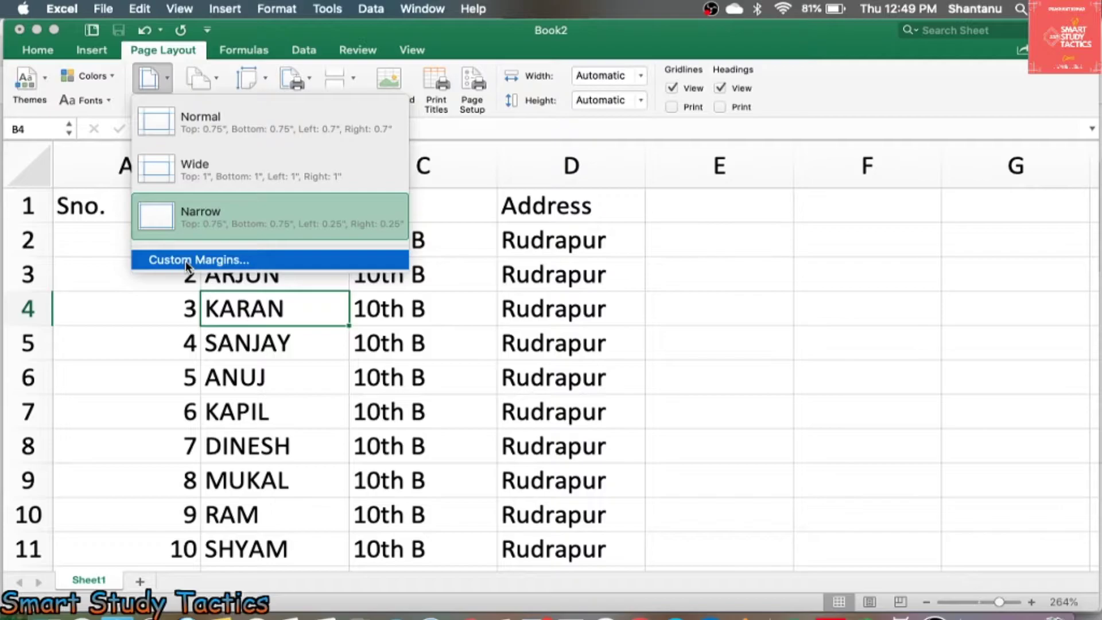
pyautogui.click(163, 125)
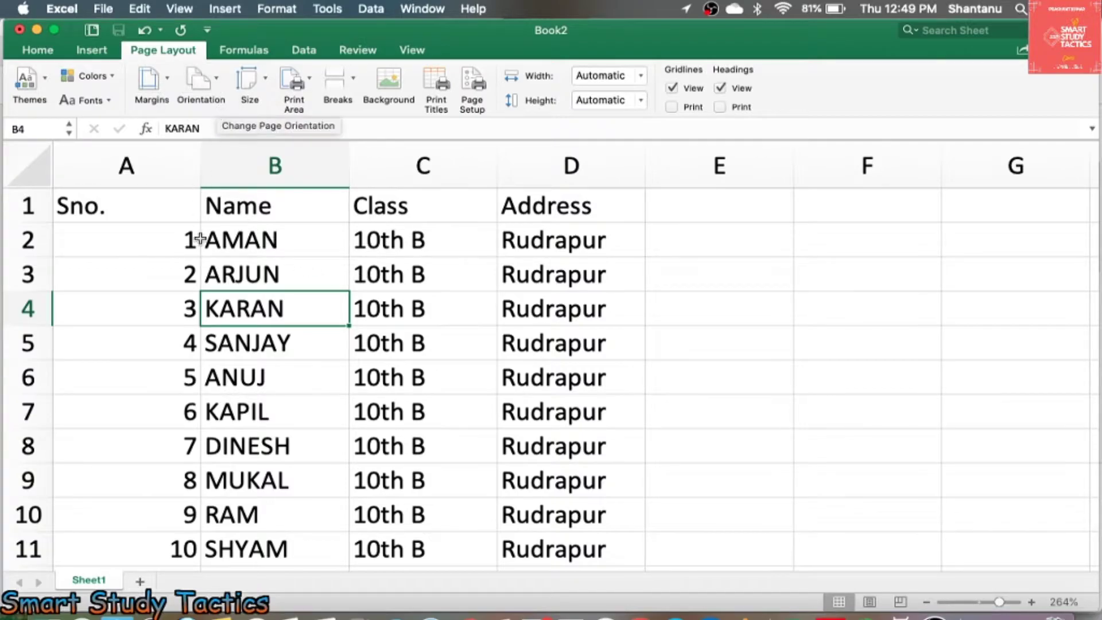
pyautogui.click(219, 88)
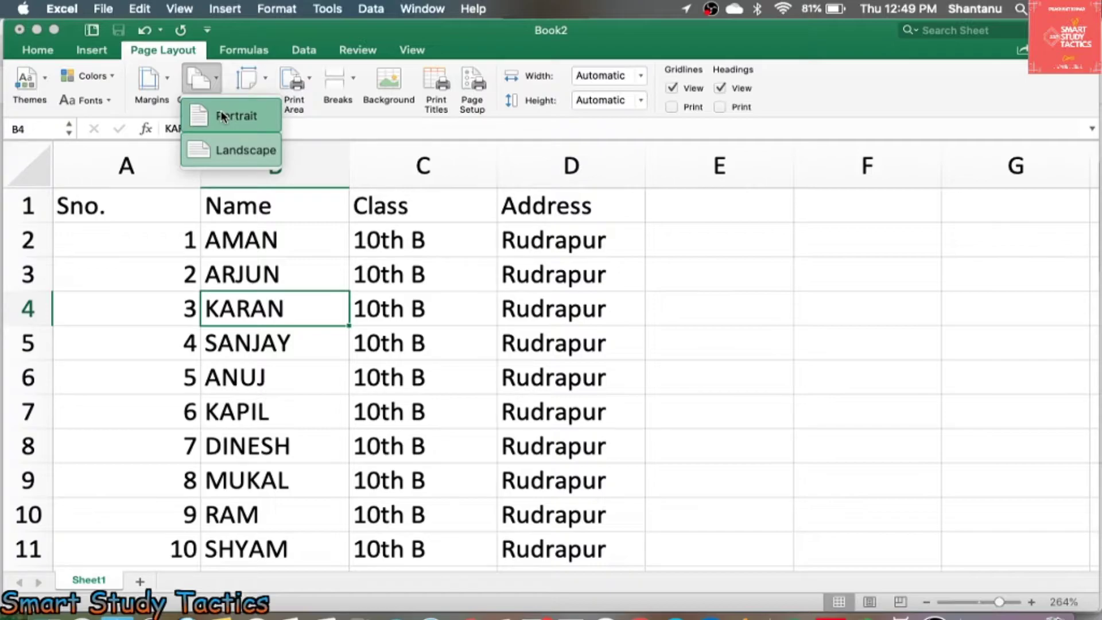
pyautogui.click(222, 116)
pyautogui.scroll(-3, 423, 272)
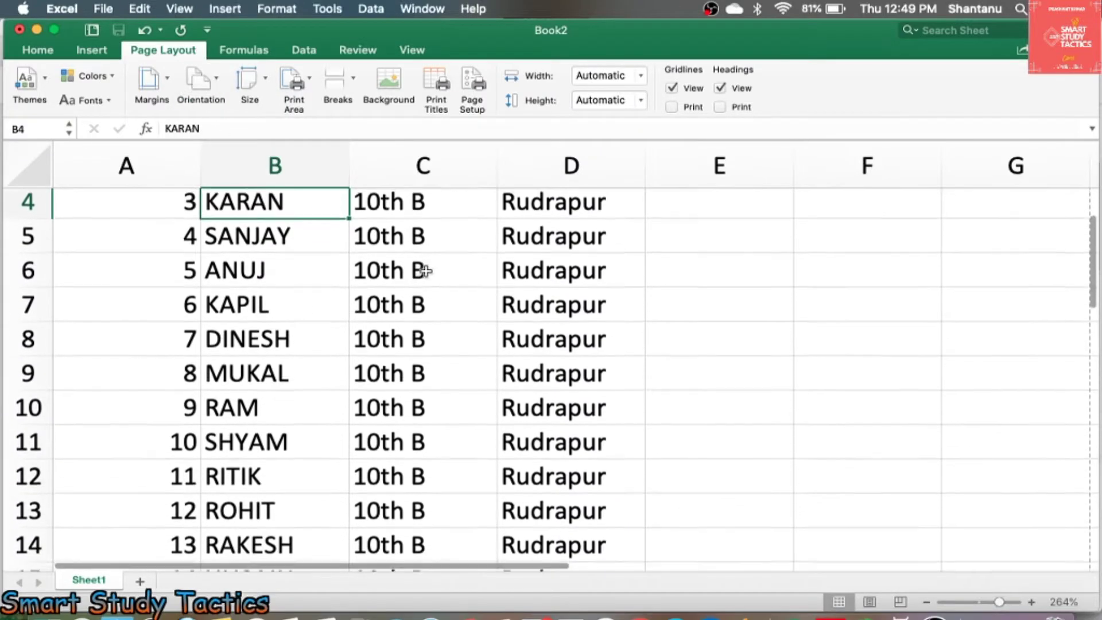
pyautogui.scroll(3, 419, 273)
pyautogui.scroll(-5, 413, 273)
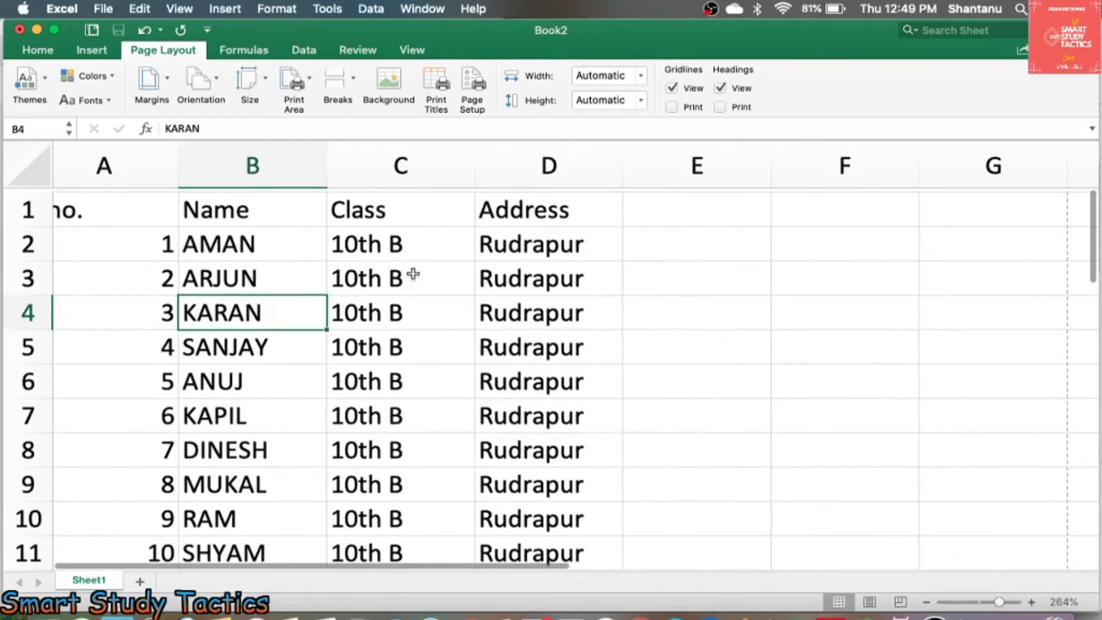
pyautogui.scroll(-5, 413, 273)
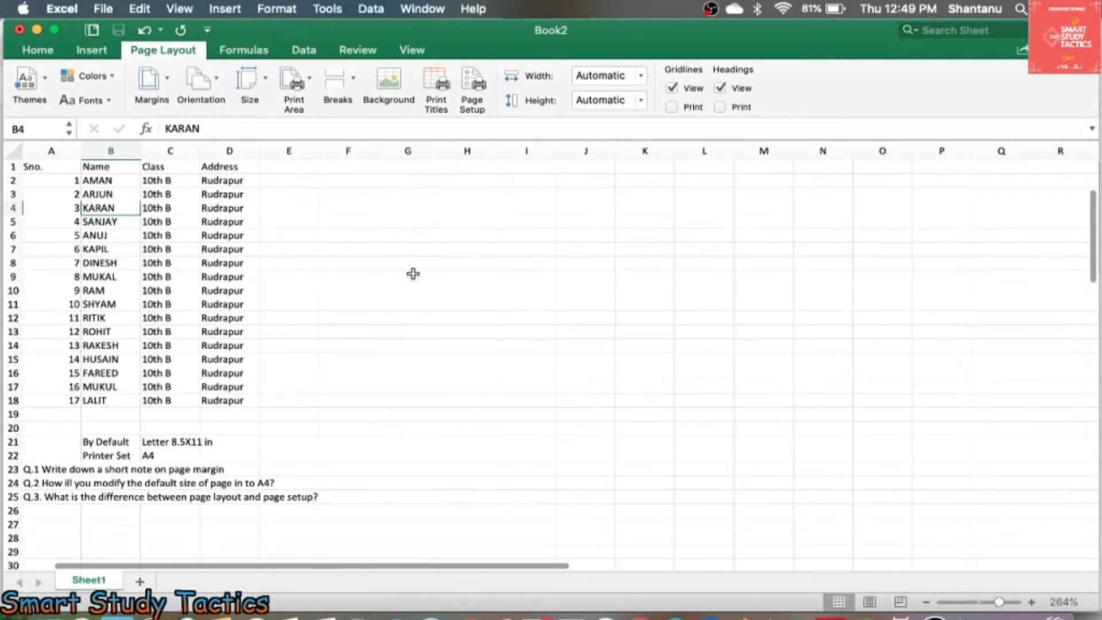
# Examine where the vertical and horizontal page break lines fall across the sheet in Portrait orientation
pyautogui.scroll(-5, 410, 278)
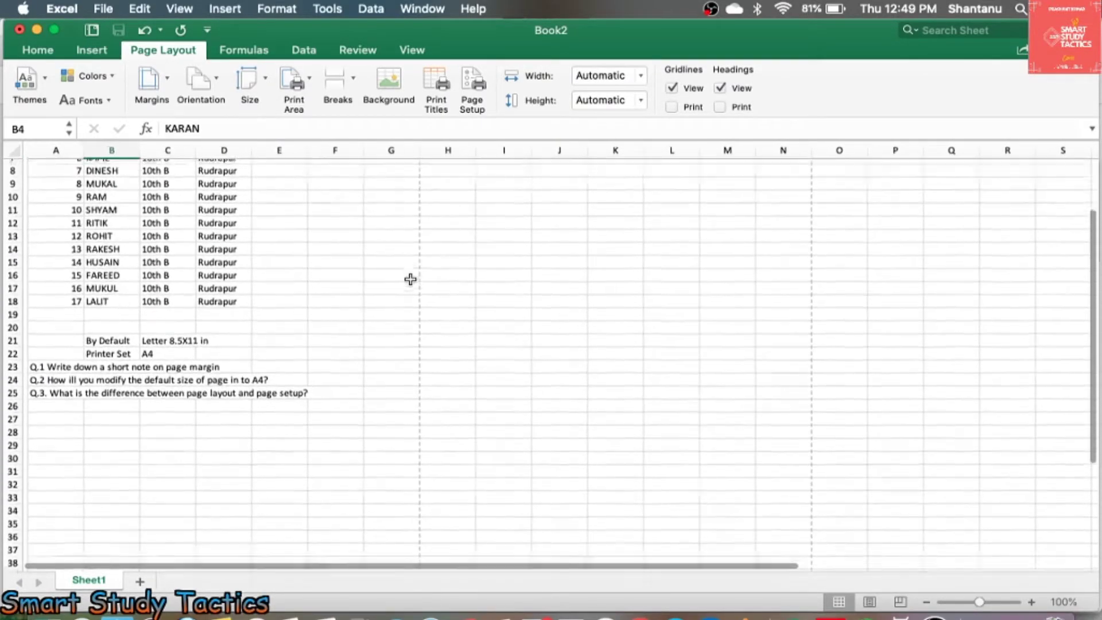
pyautogui.scroll(-3, 410, 279)
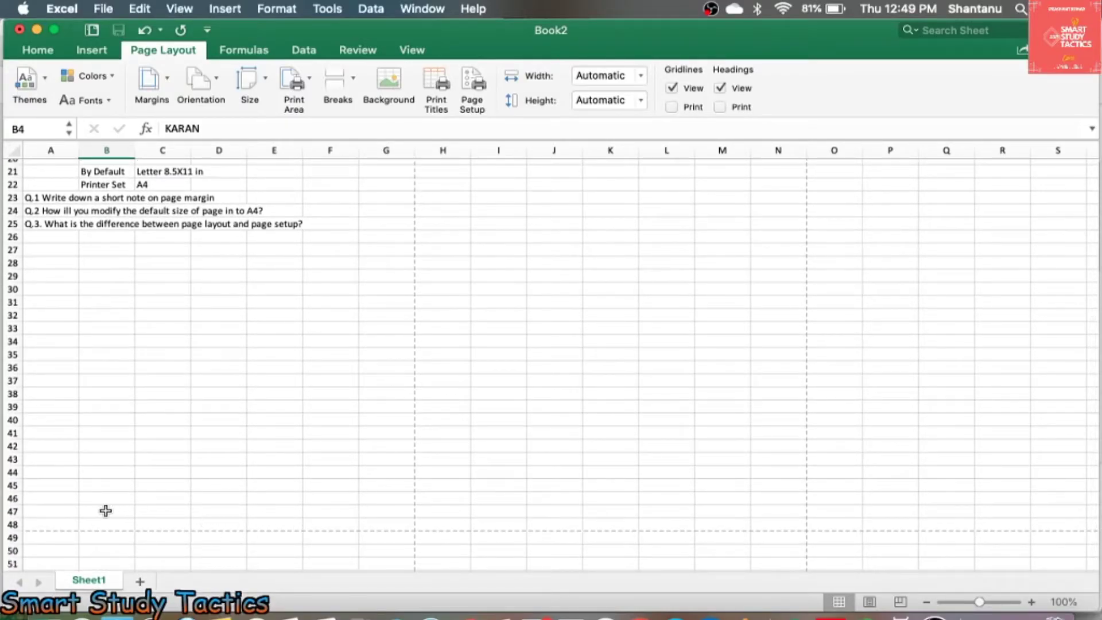
pyautogui.scroll(1, 158, 418)
pyautogui.scroll(6, 236, 200)
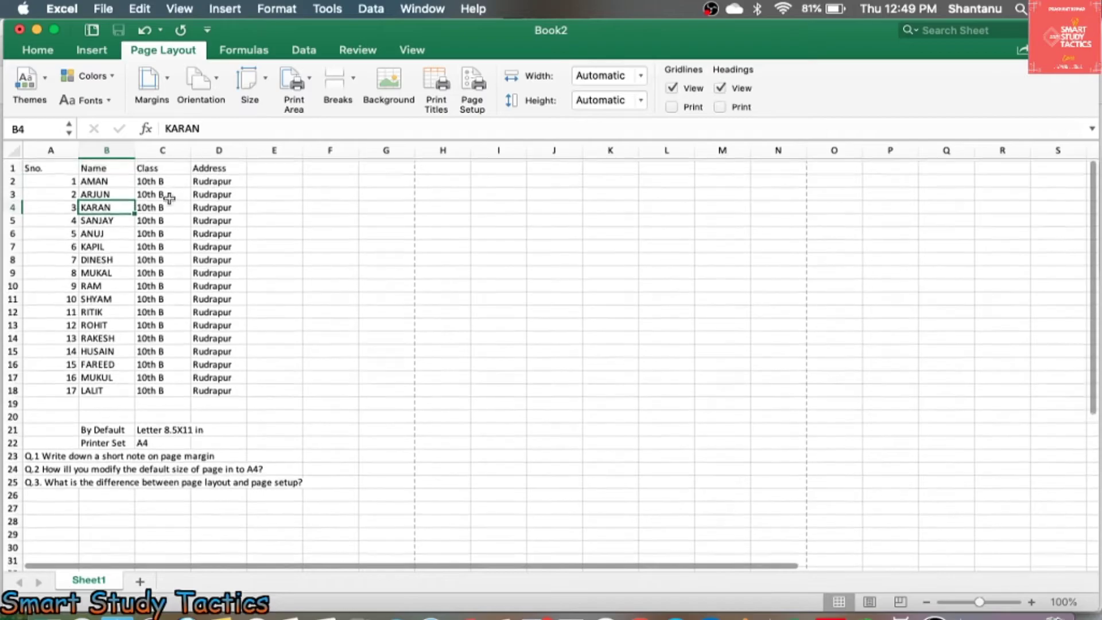
pyautogui.scroll(-1, 400, 474)
pyautogui.scroll(-6, 199, 494)
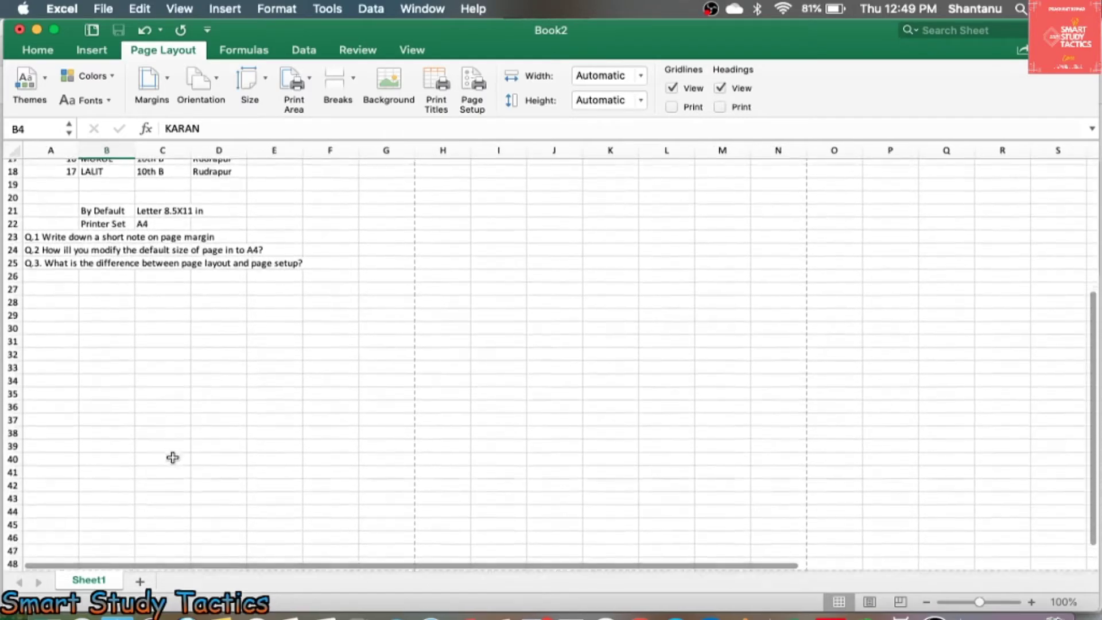
pyautogui.scroll(3, 588, 263)
pyautogui.scroll(-3, 391, 465)
pyautogui.scroll(8, 443, 372)
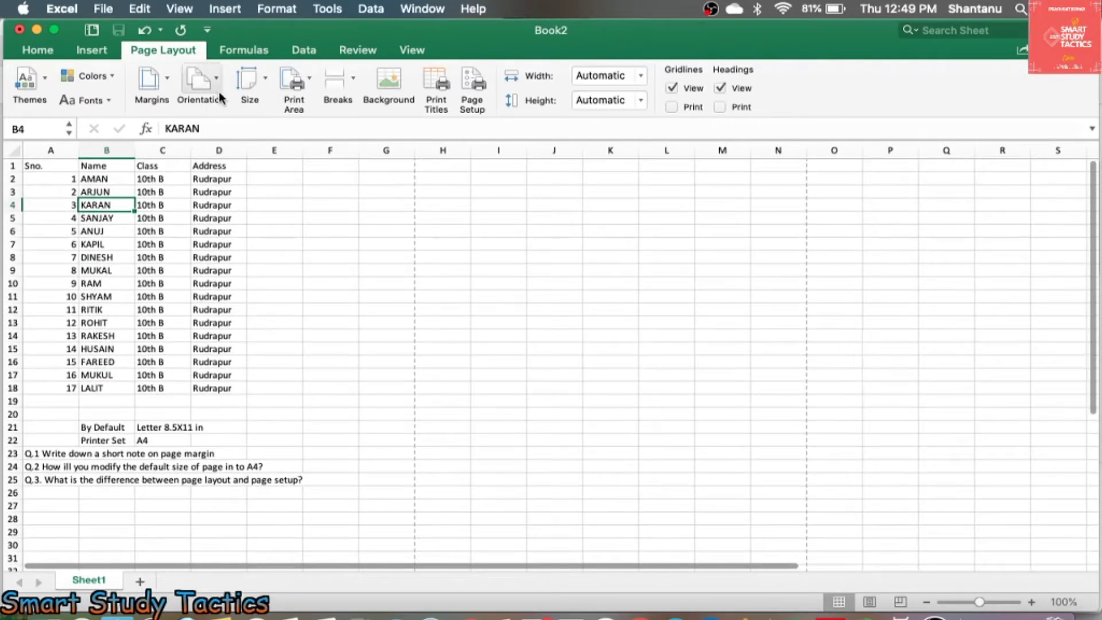
# Switch the page orientation to Landscape, check the page break lines, and return the orientation to Portrait
pyautogui.click(217, 88)
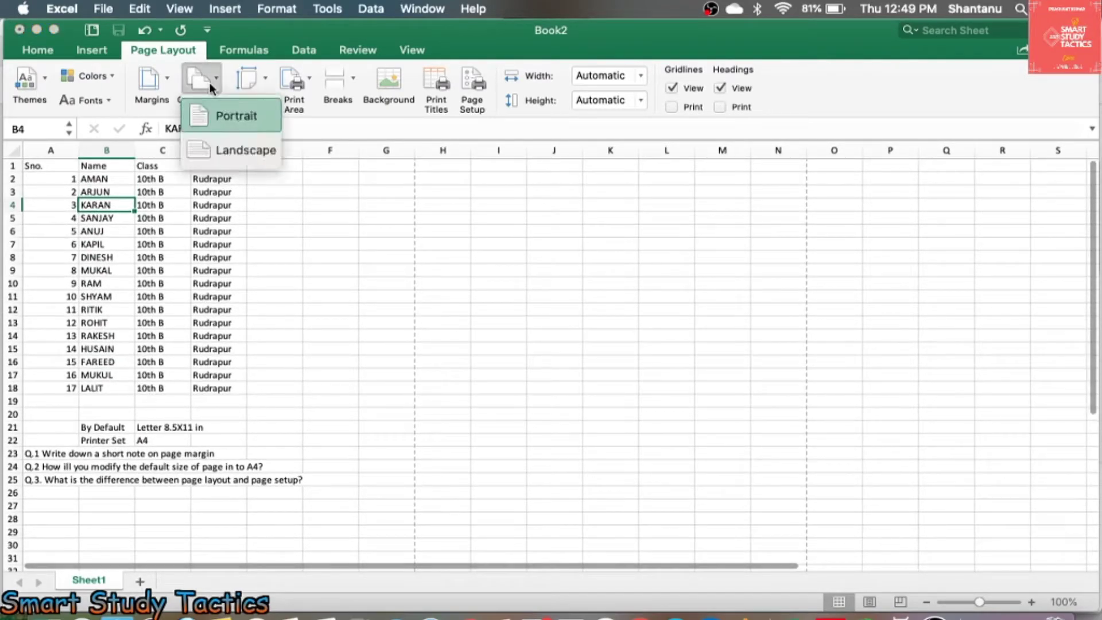
pyautogui.click(231, 152)
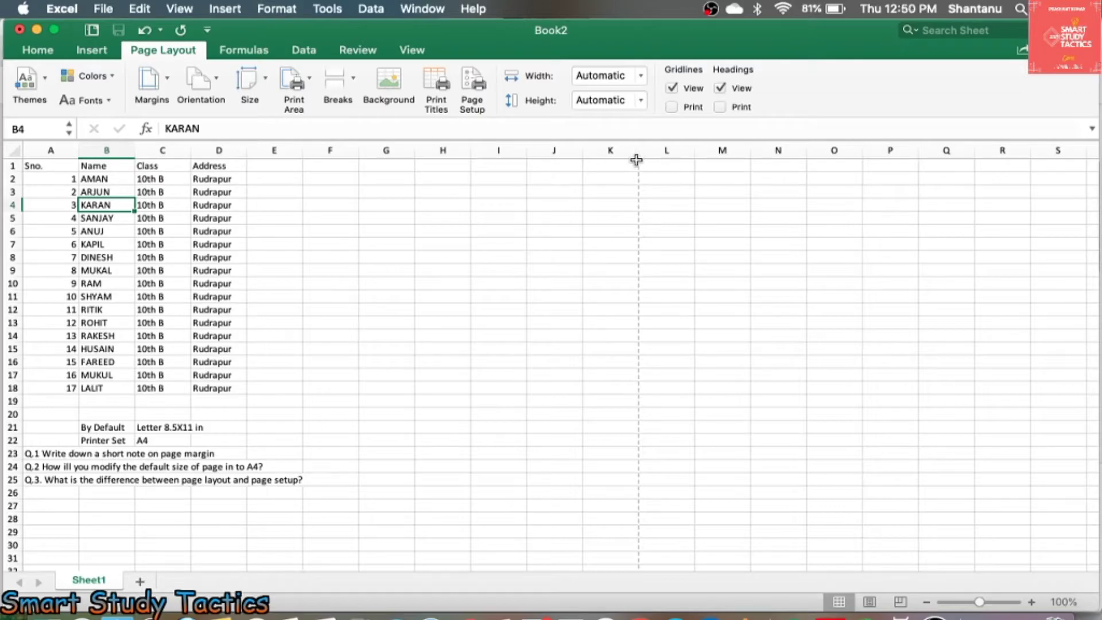
pyautogui.scroll(-8, 519, 295)
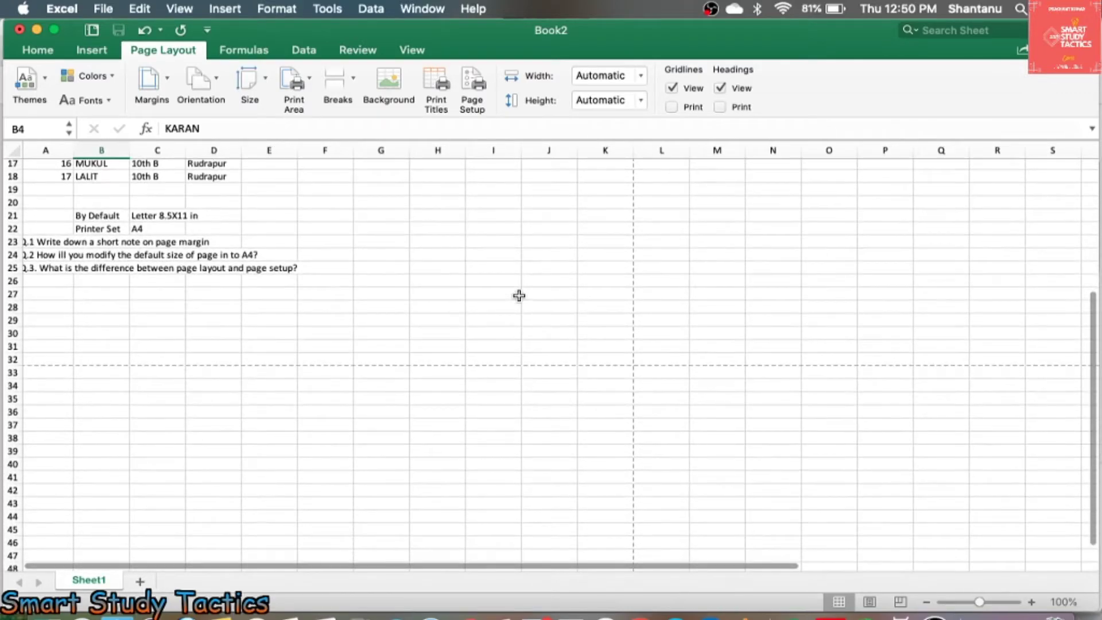
pyautogui.scroll(8, 519, 295)
pyautogui.click(206, 88)
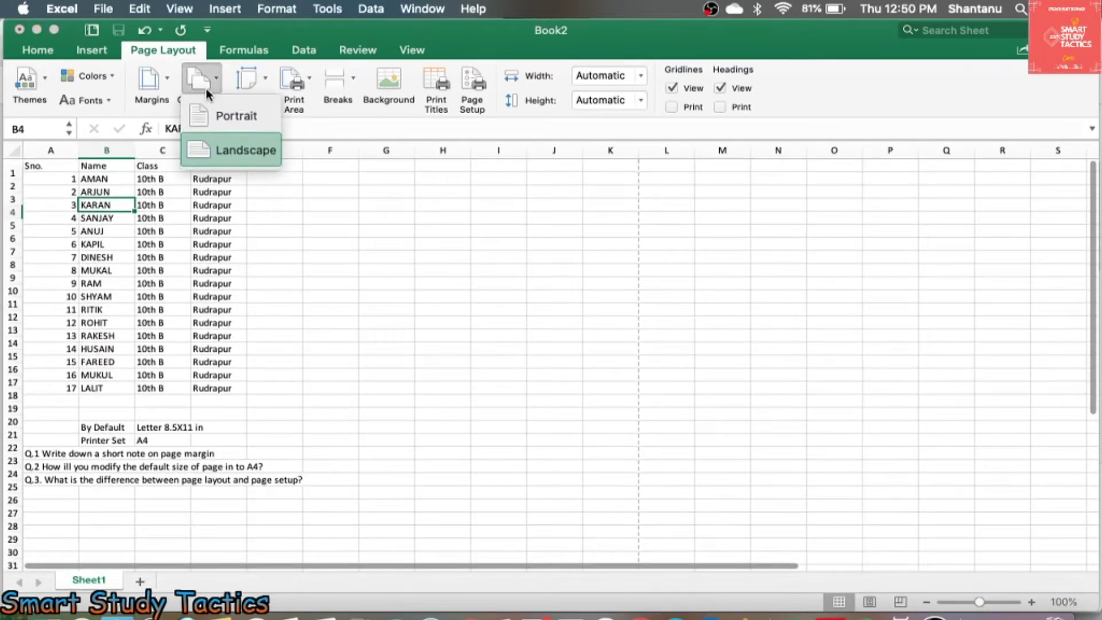
pyautogui.click(221, 116)
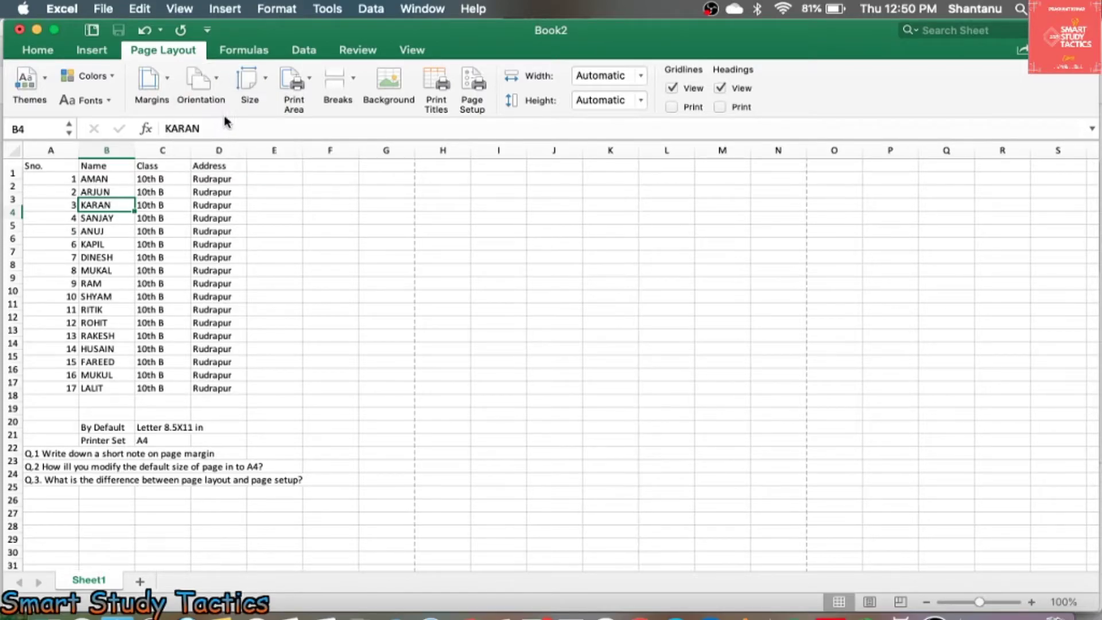
# Set the page margins to Narrow and view the available paper sizes without choosing another one
pyautogui.click(164, 89)
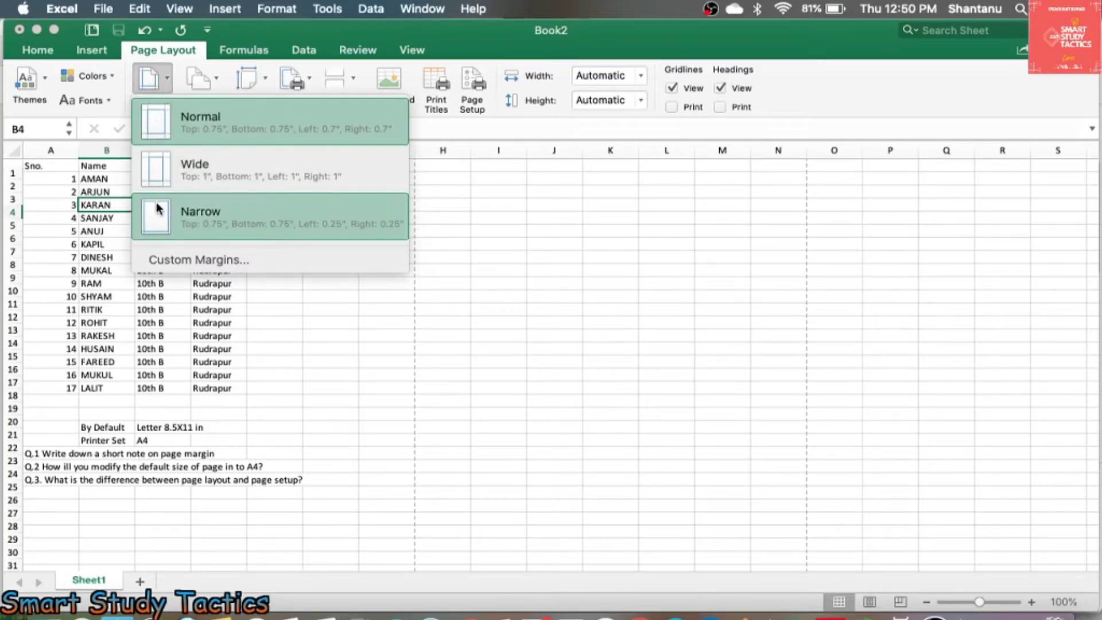
pyautogui.click(224, 224)
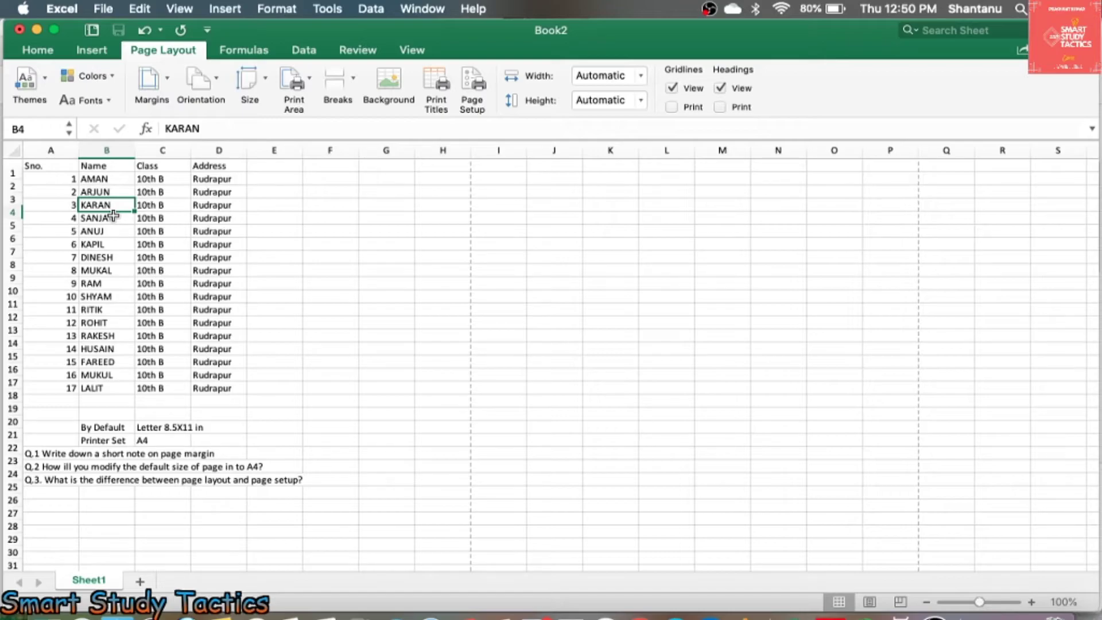
pyautogui.click(257, 87)
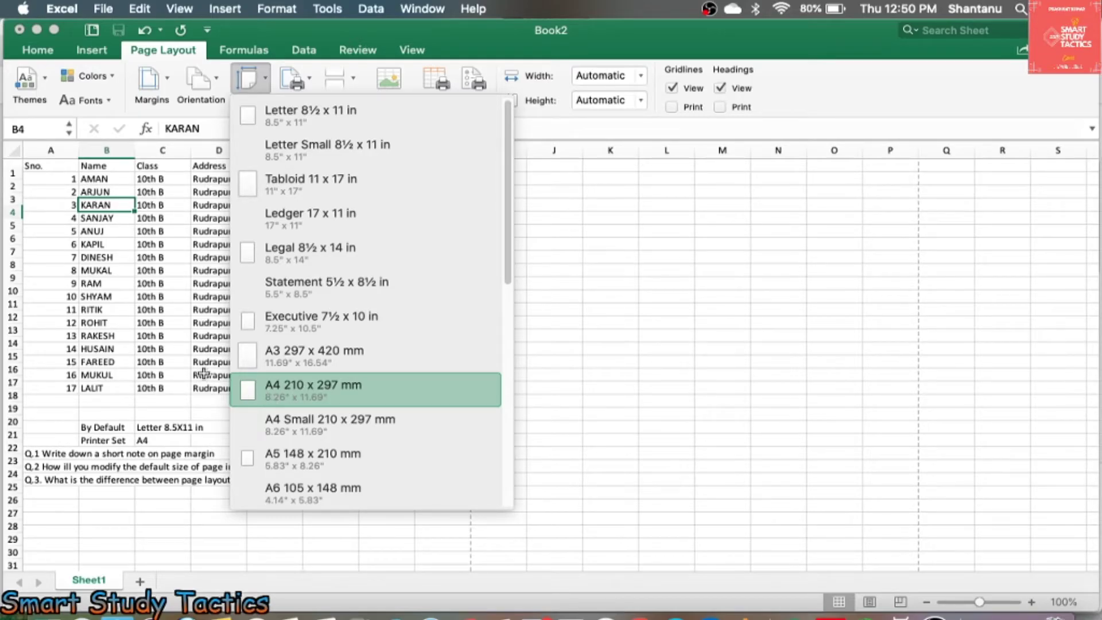
pyautogui.click(188, 352)
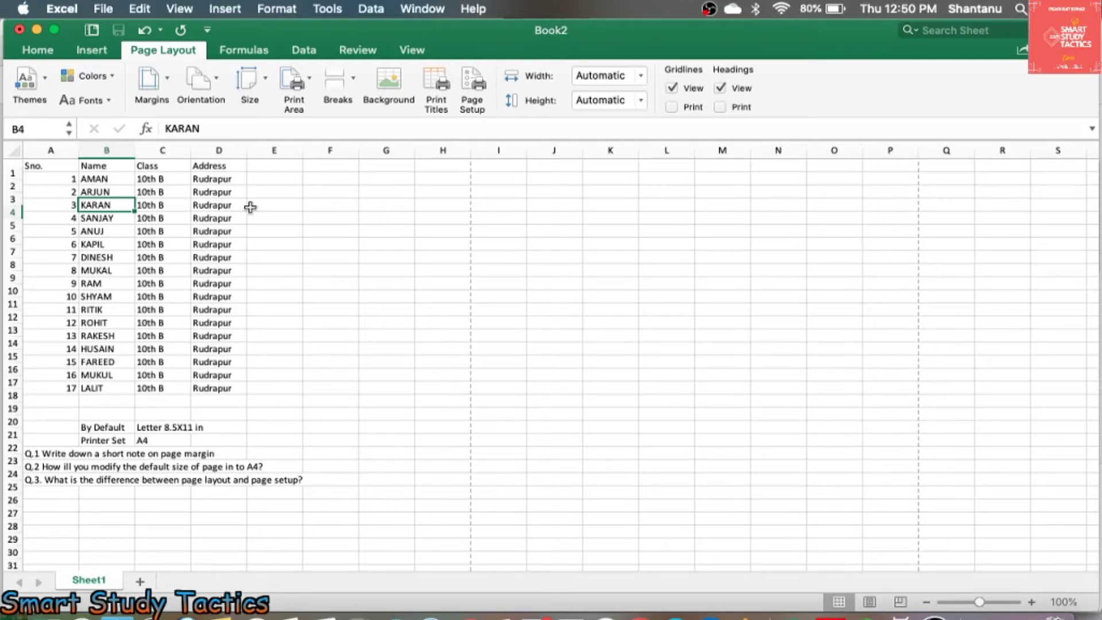
# Set the range A20:E27, containing the paper size notes and questions, as the print area
pyautogui.click(233, 193)
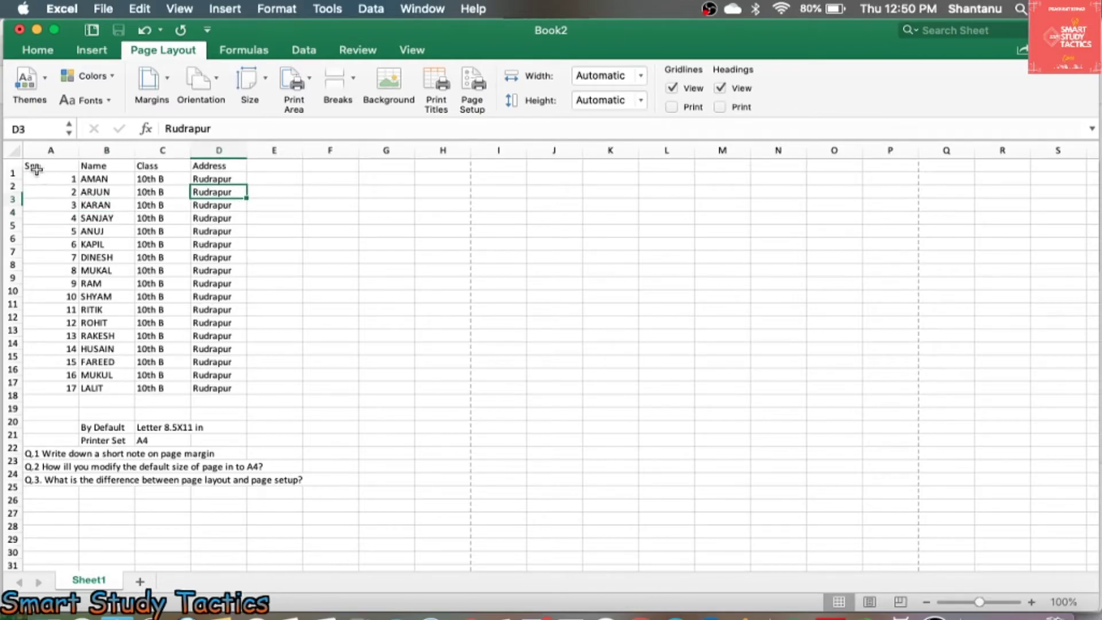
pyautogui.moveTo(36, 169); pyautogui.dragTo(240, 254)
pyautogui.click(178, 348)
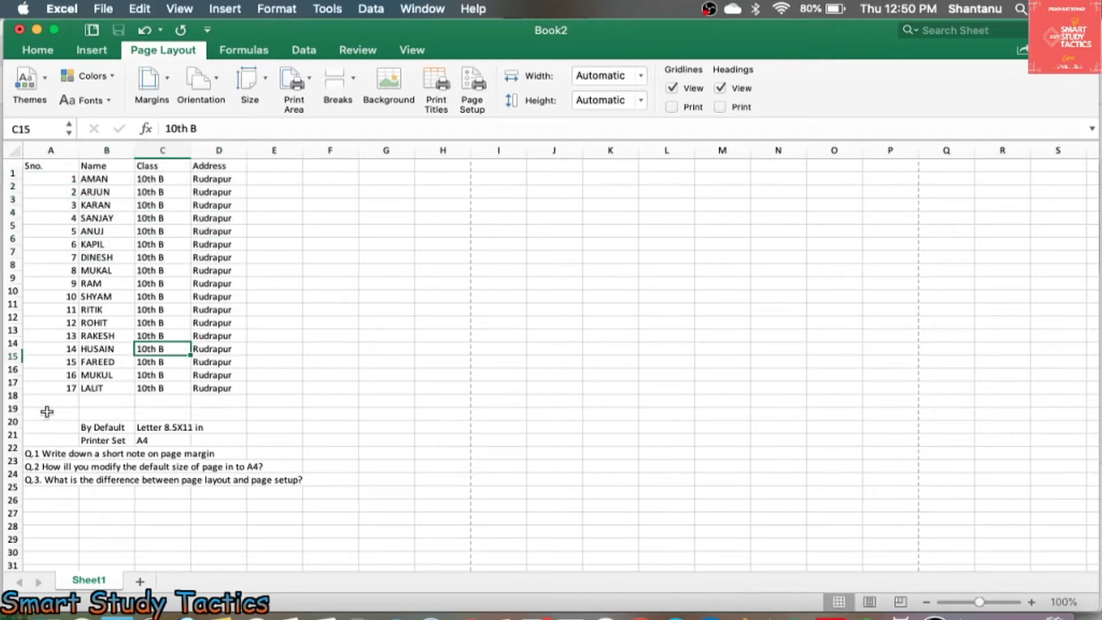
pyautogui.moveTo(33, 418); pyautogui.dragTo(295, 505)
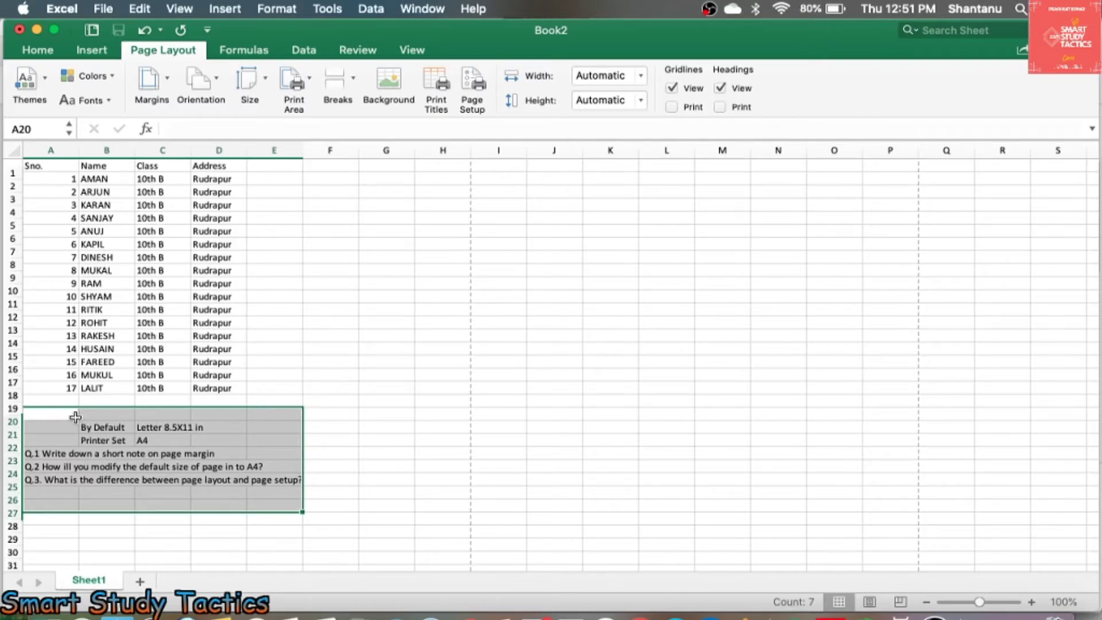
pyautogui.click(306, 100)
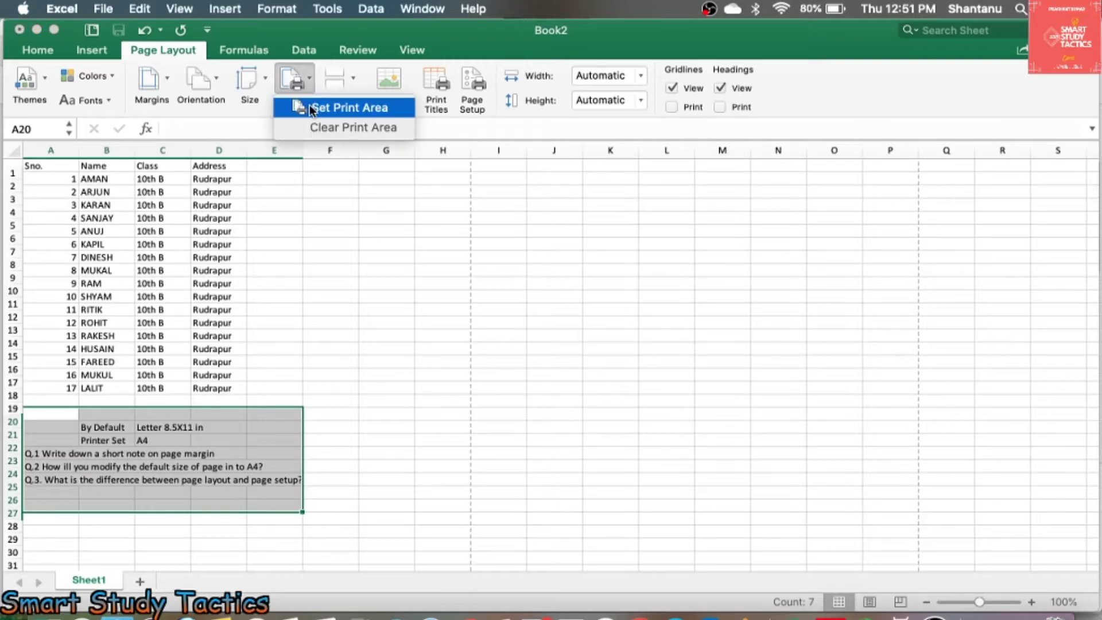
pyautogui.click(310, 109)
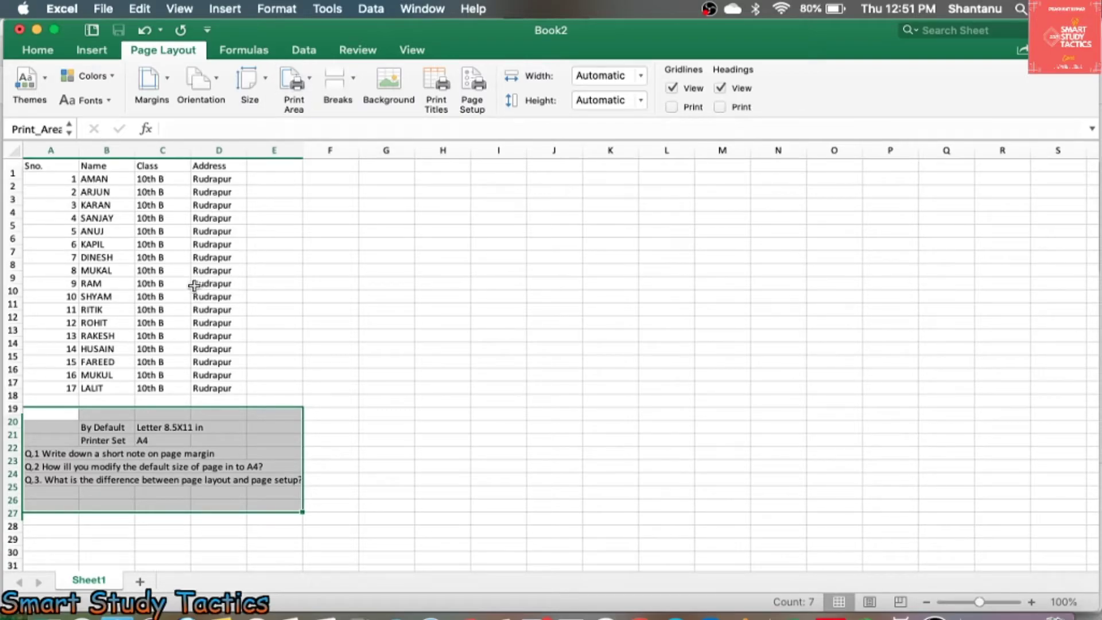
# Clear the print area from the sheet and select cell D6
pyautogui.click(212, 283)
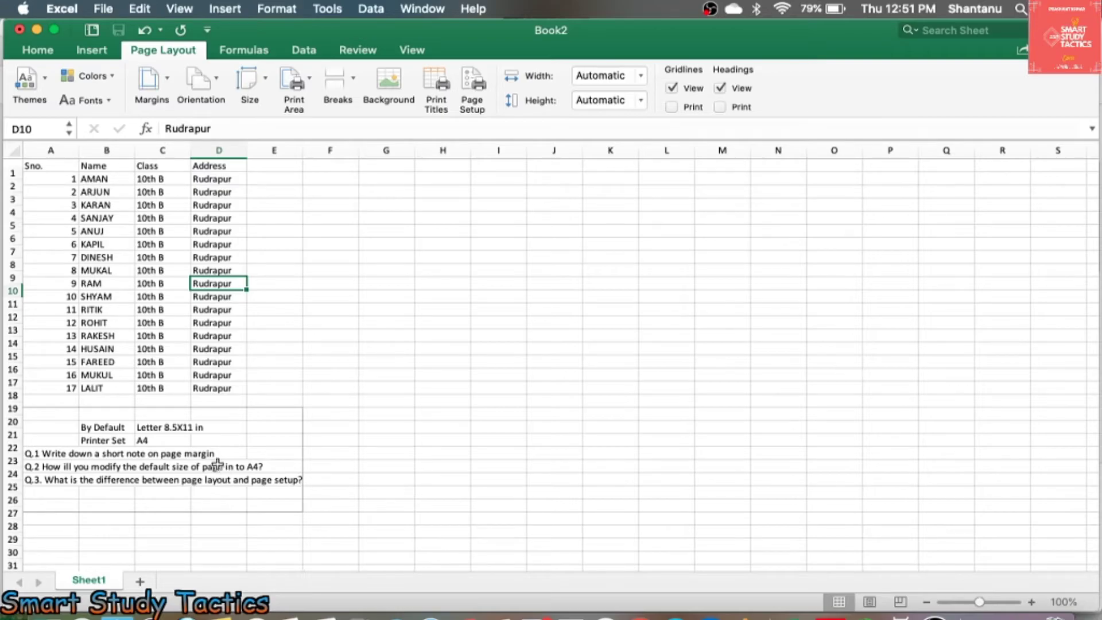
pyautogui.click(186, 450)
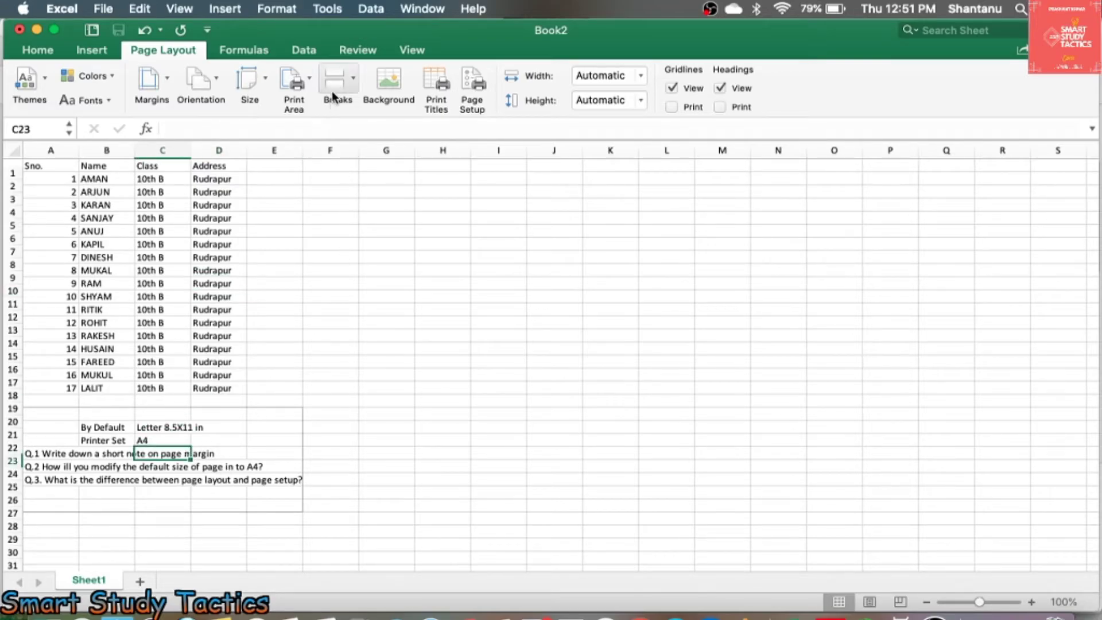
pyautogui.click(293, 89)
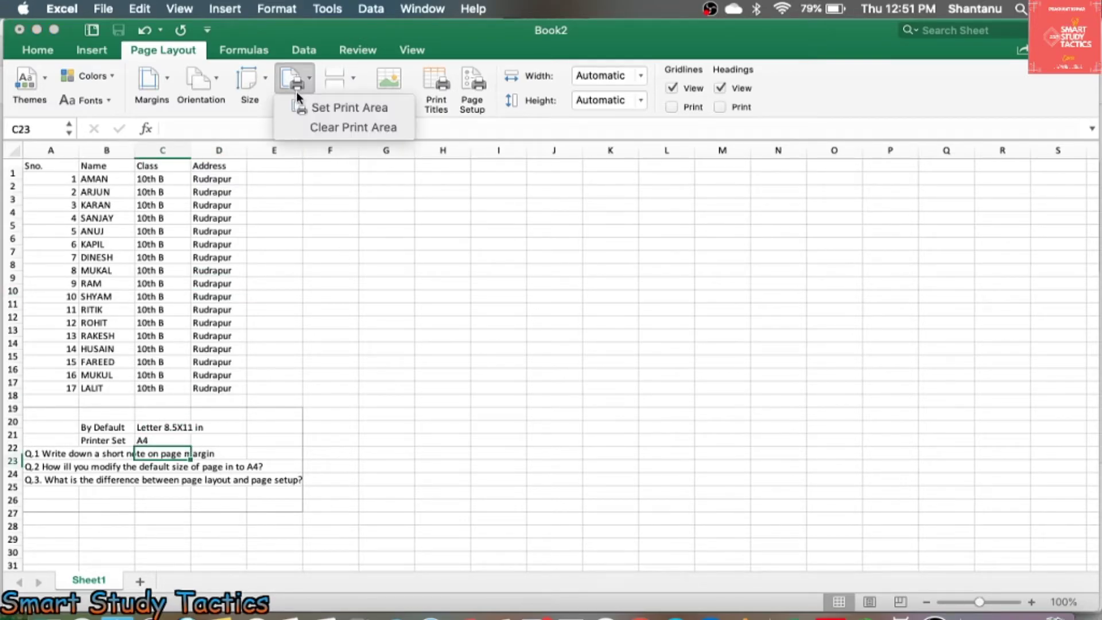
pyautogui.click(303, 126)
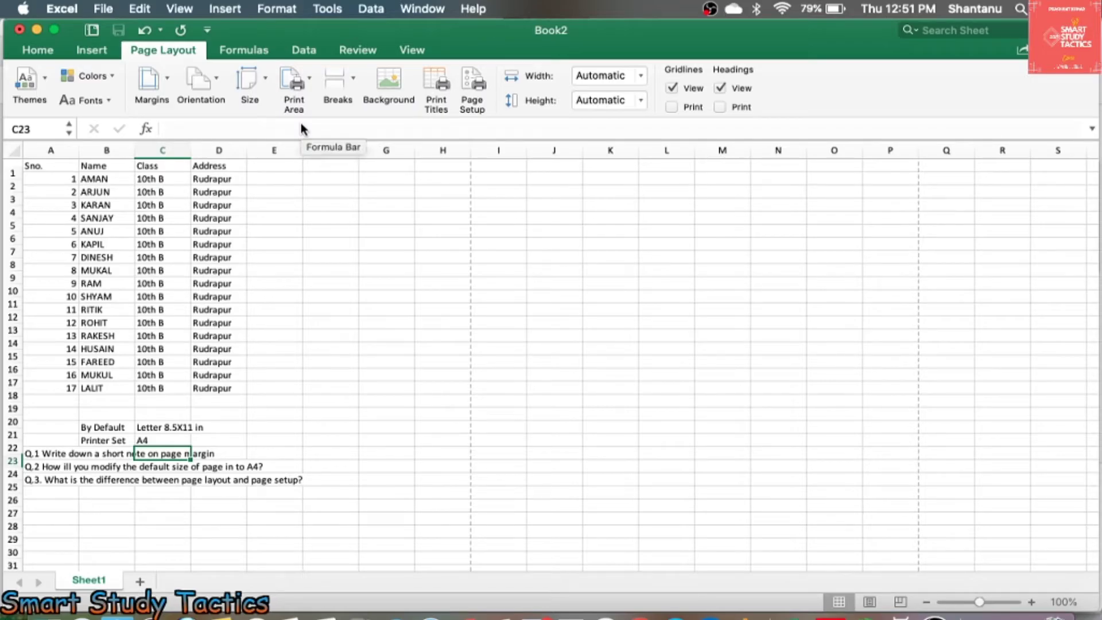
pyautogui.click(216, 230)
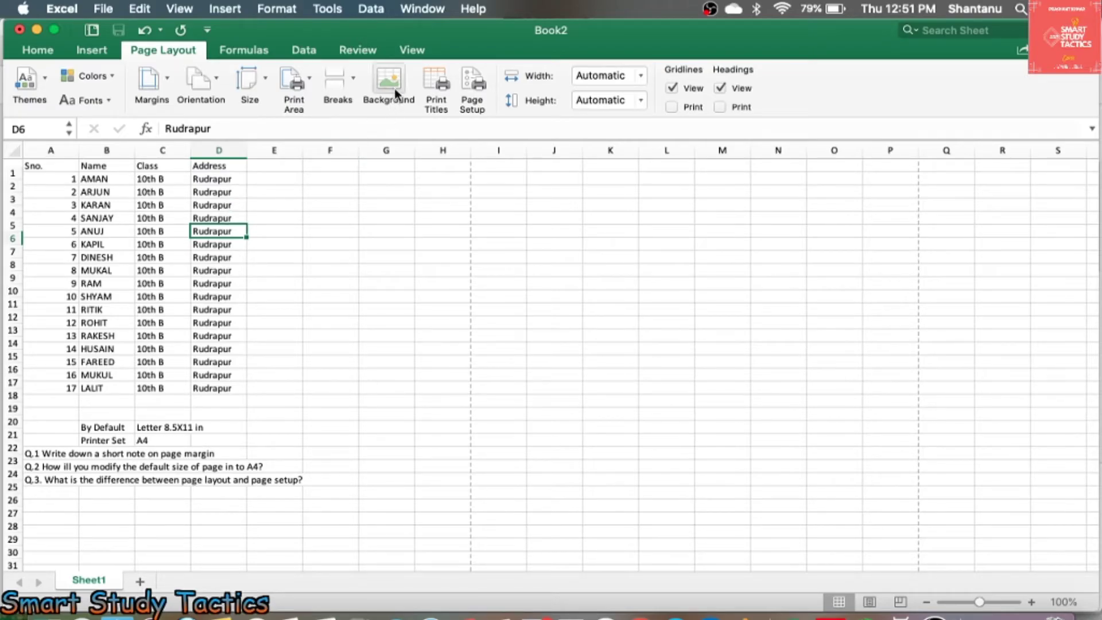
# Insert the image DSC_4710.JPG from the Desktop as the worksheet background
pyautogui.scroll(-5, 270, 246)
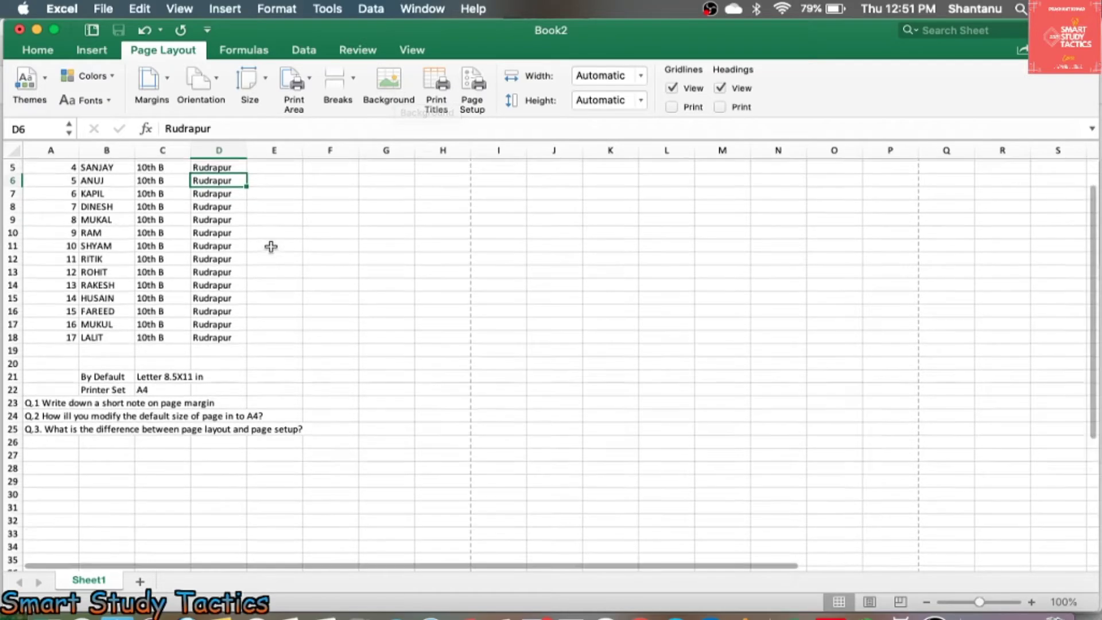
pyautogui.scroll(5, 271, 246)
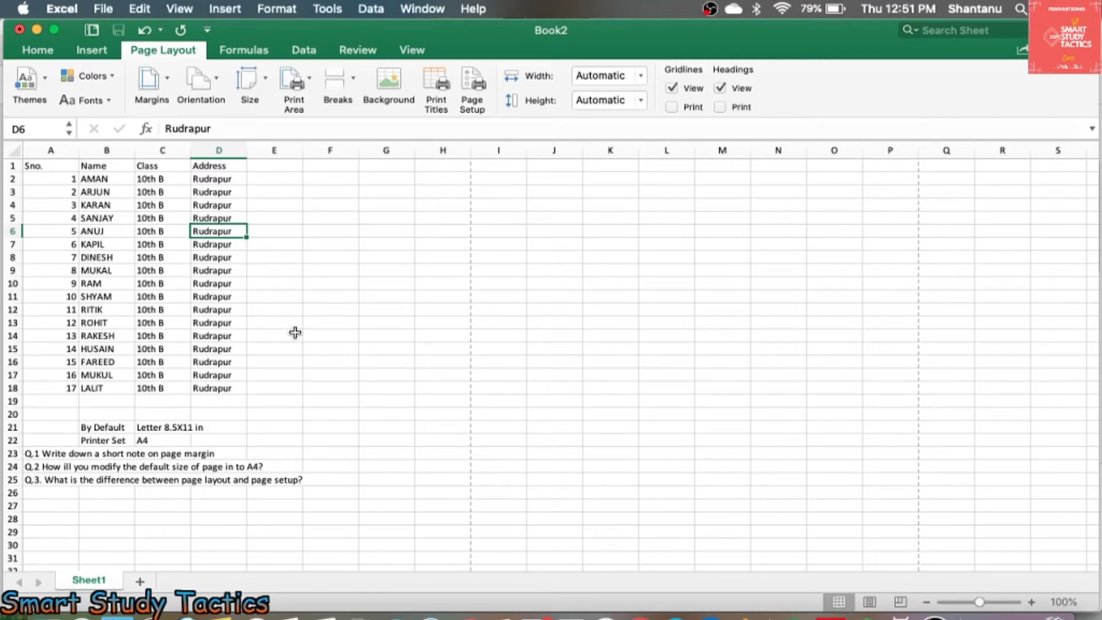
pyautogui.click(387, 84)
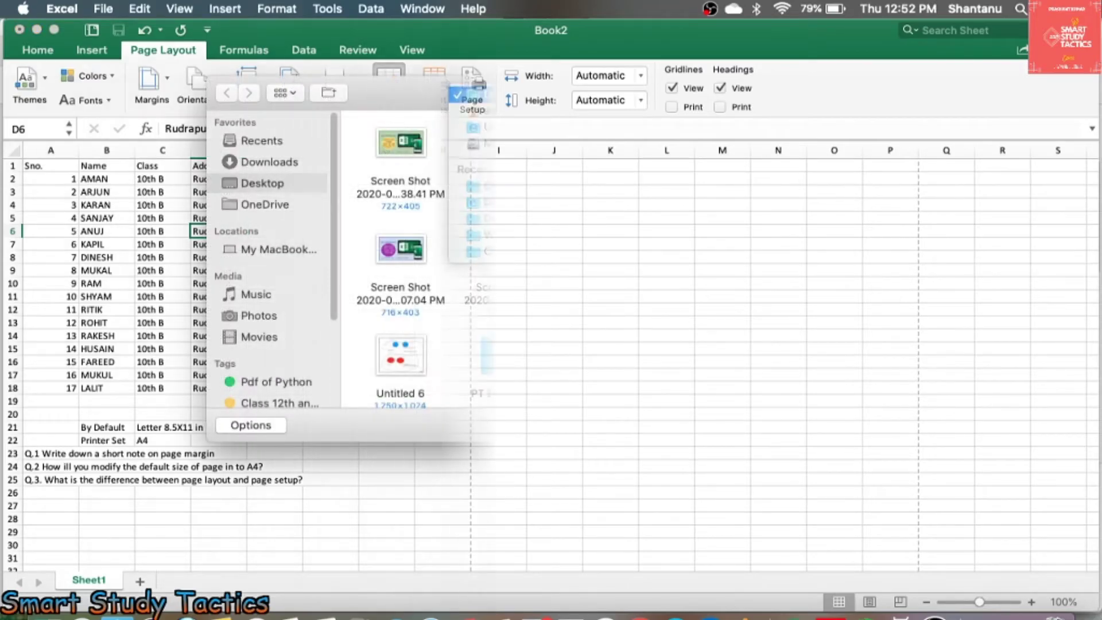
pyautogui.click(539, 93)
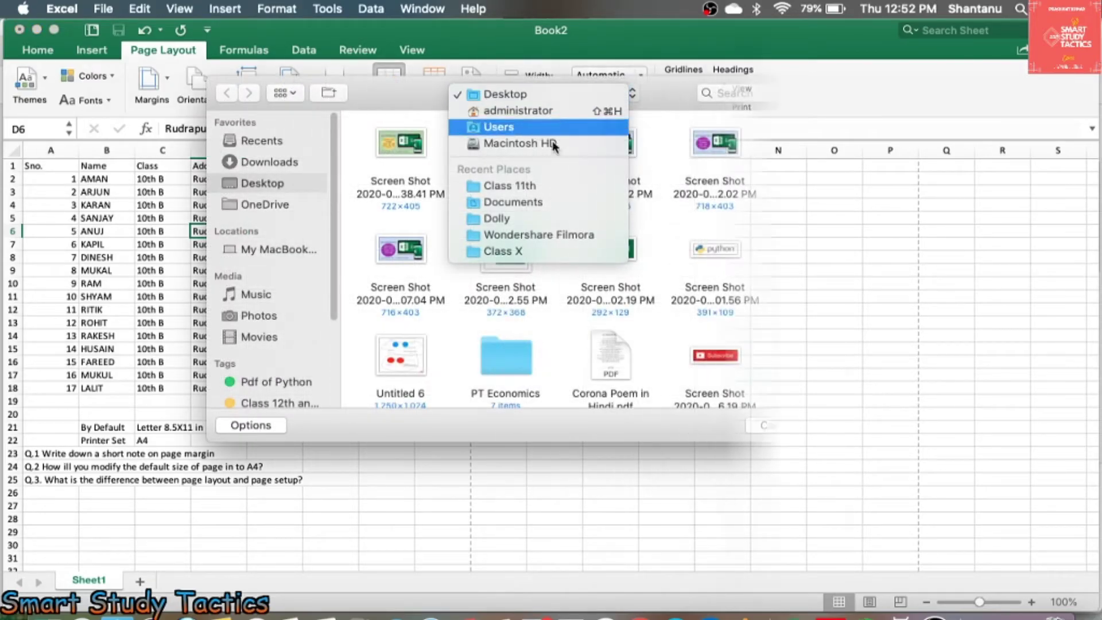
pyautogui.click(401, 187)
pyautogui.scroll(-3, 554, 220)
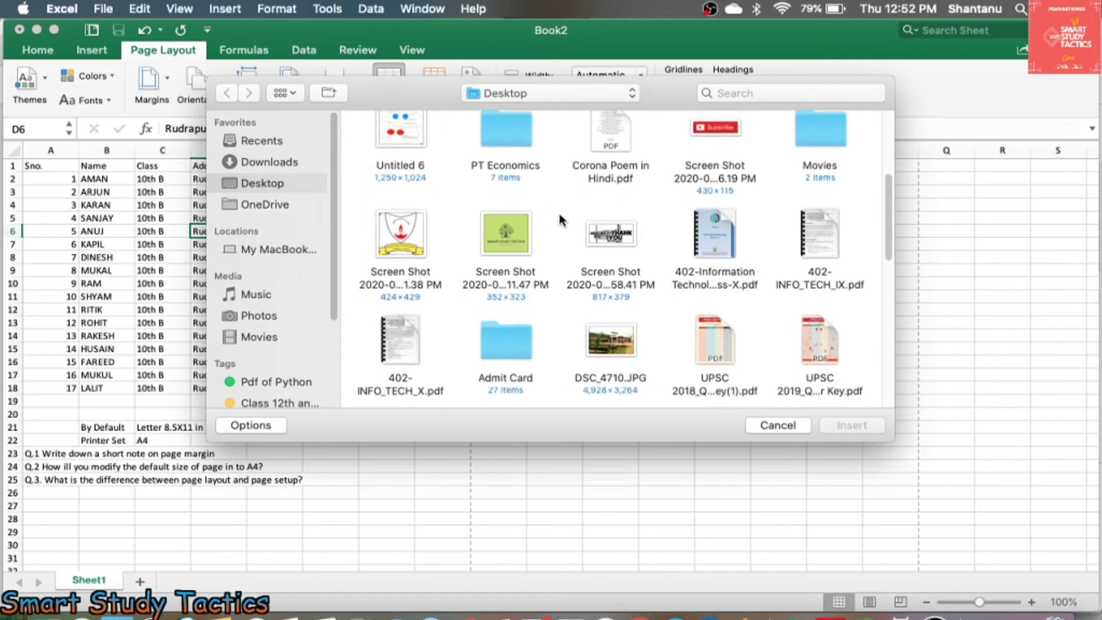
pyautogui.click(614, 341)
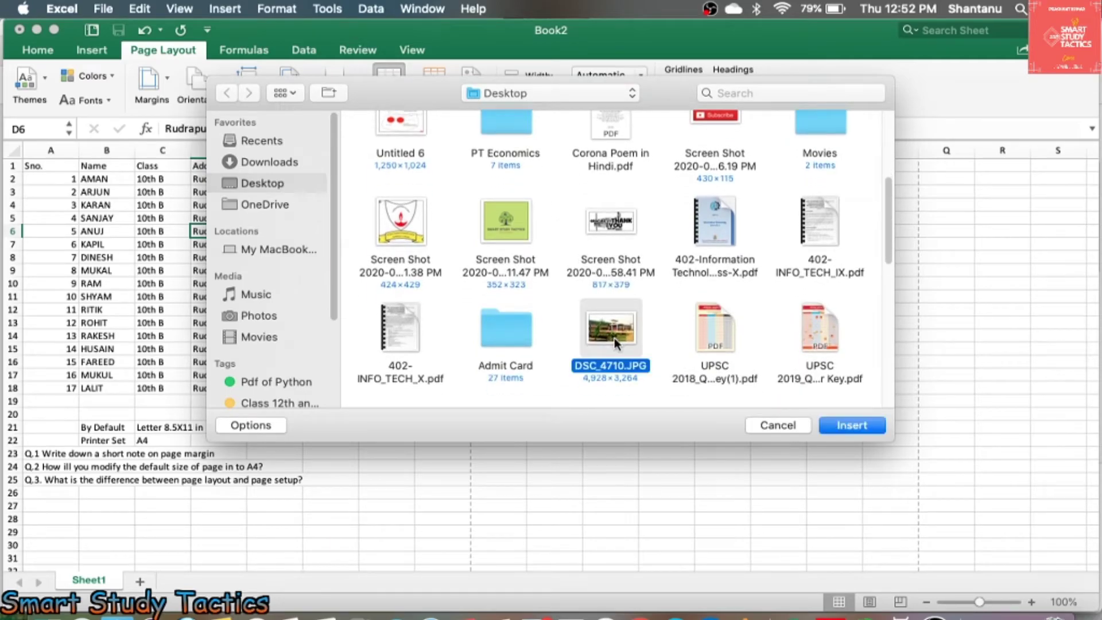
pyautogui.click(861, 431)
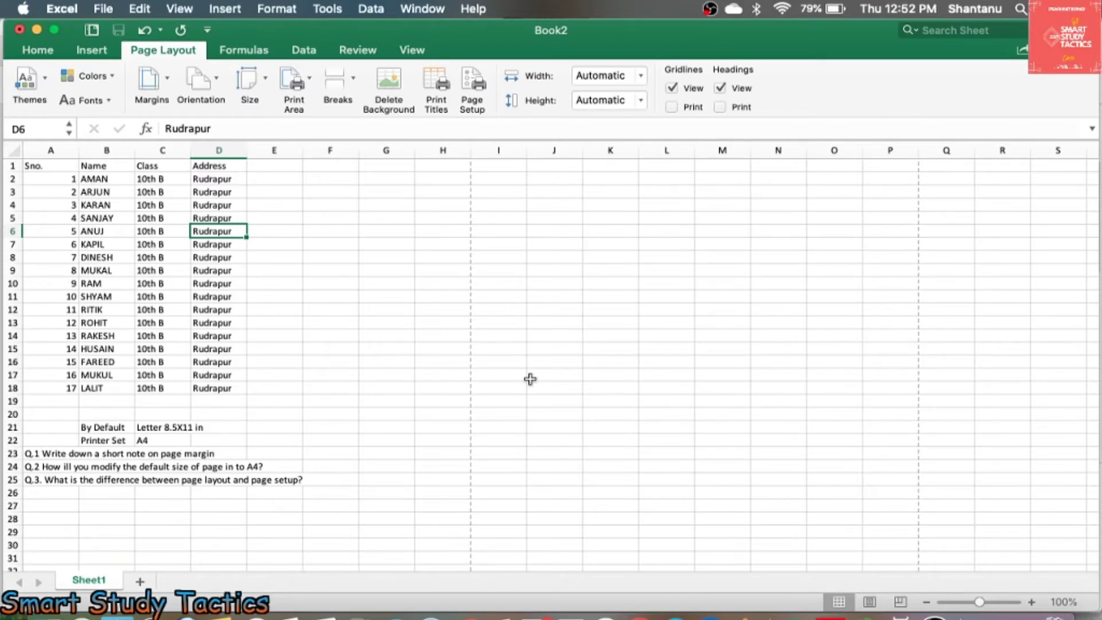
# Examine how the background image spreads behind the cells down the sheet and return to the student list
pyautogui.scroll(-15, 530, 379)
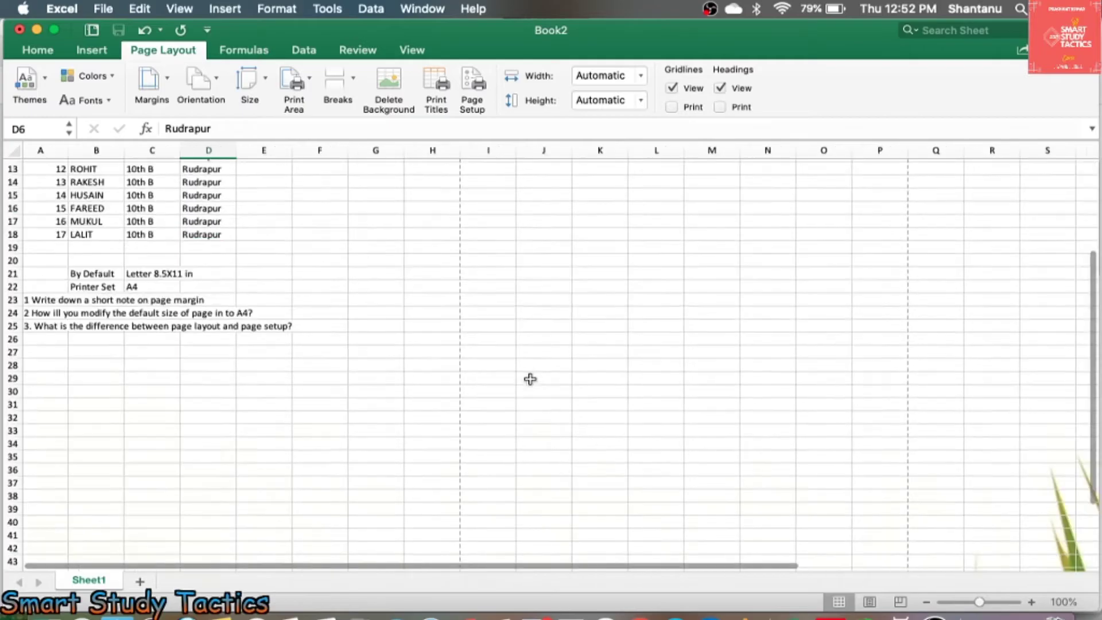
pyautogui.hscroll(1, 530, 379)
pyautogui.scroll(-8, 530, 379)
pyautogui.hscroll(-1, 530, 379)
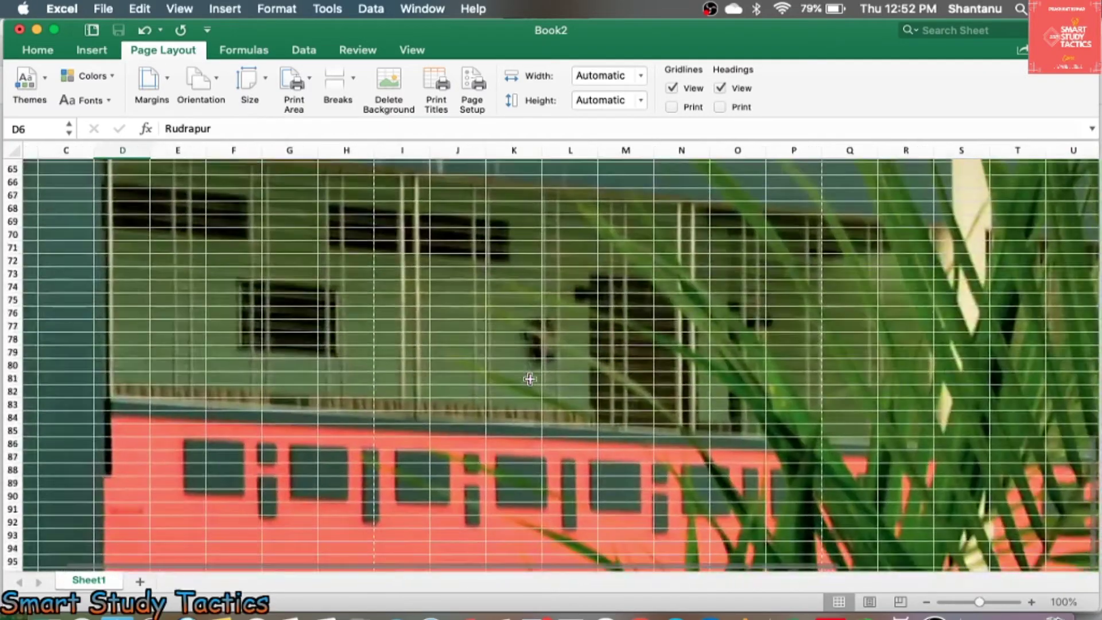
pyautogui.scroll(12, 530, 378)
pyautogui.scroll(-4, 525, 377)
pyautogui.scroll(-2, 522, 376)
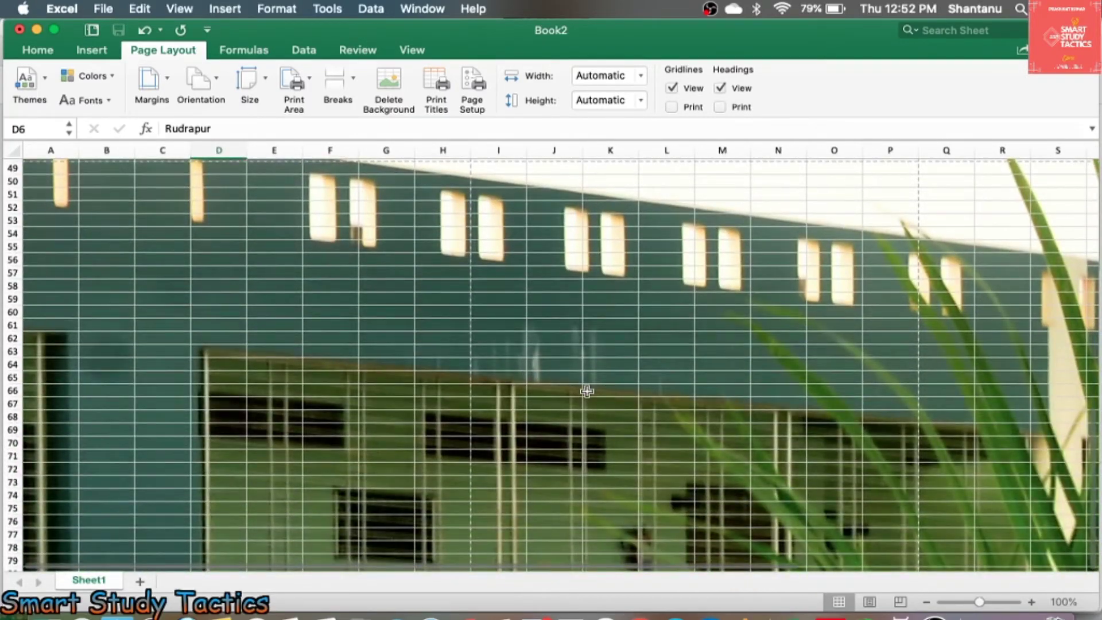
pyautogui.scroll(10, 569, 379)
pyautogui.scroll(6, 507, 356)
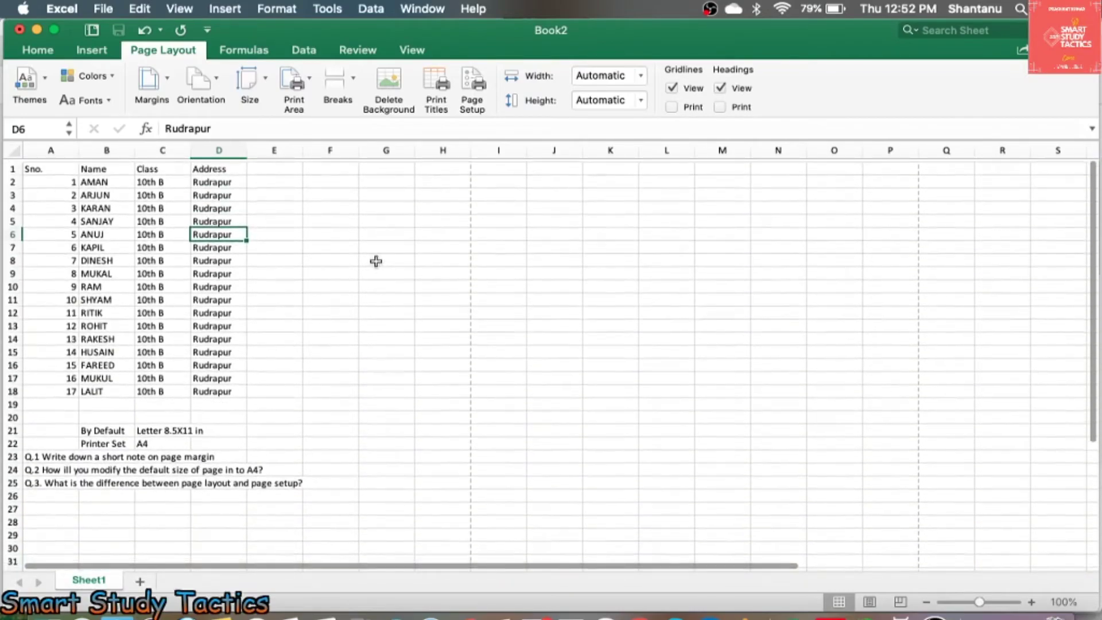
# Delete the current sheet background and insert the Excel logo screenshot from the Desktop as the new background
pyautogui.click(388, 81)
pyautogui.click(388, 80)
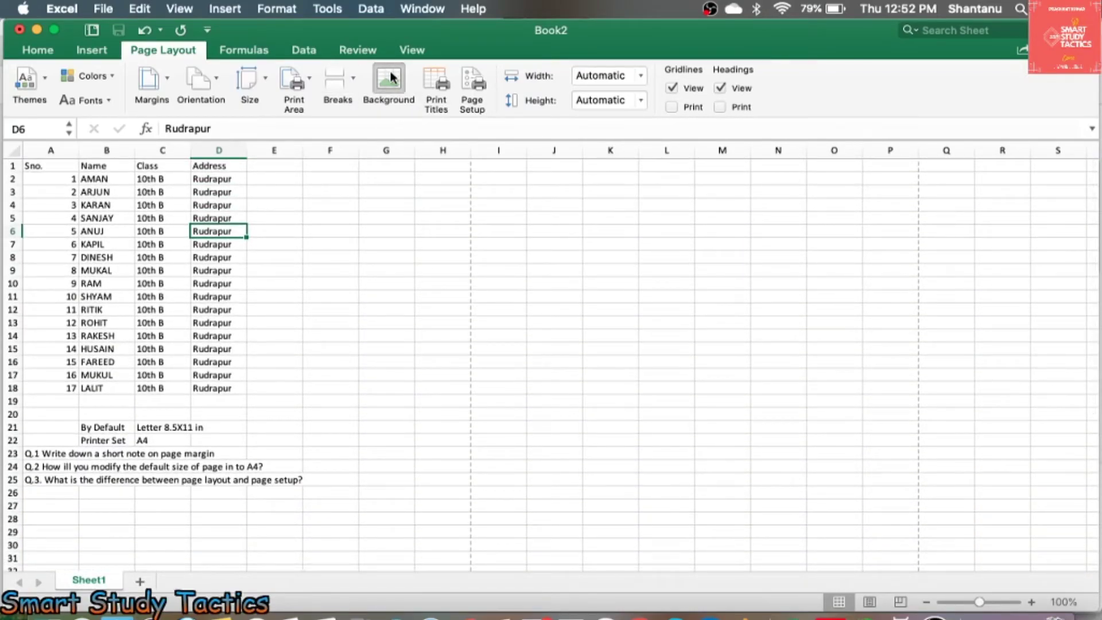
pyautogui.click(498, 253)
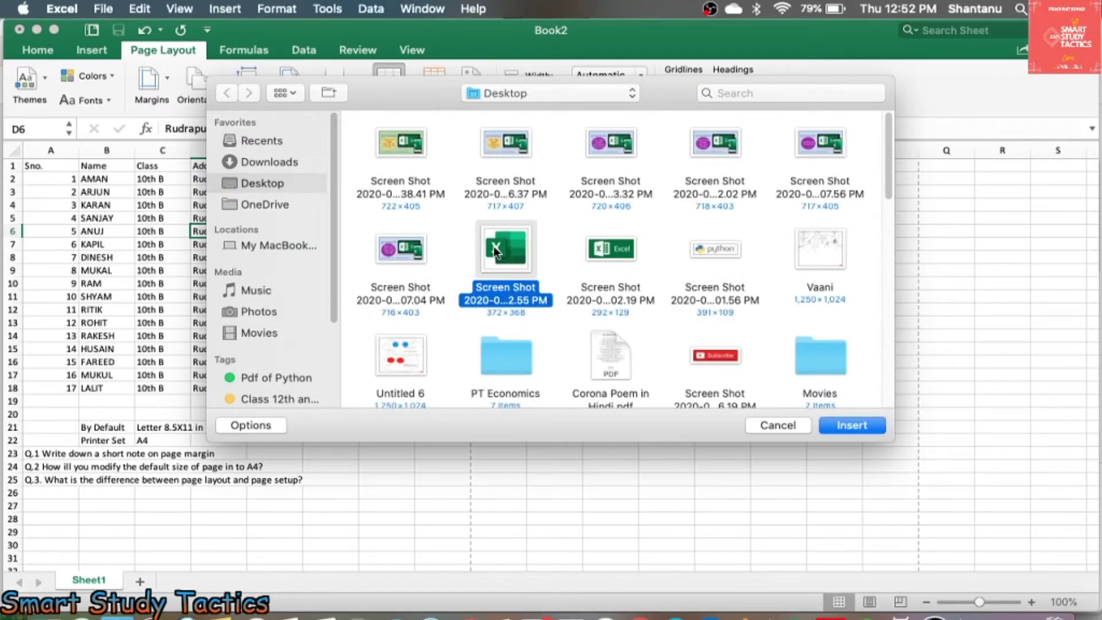
pyautogui.click(825, 426)
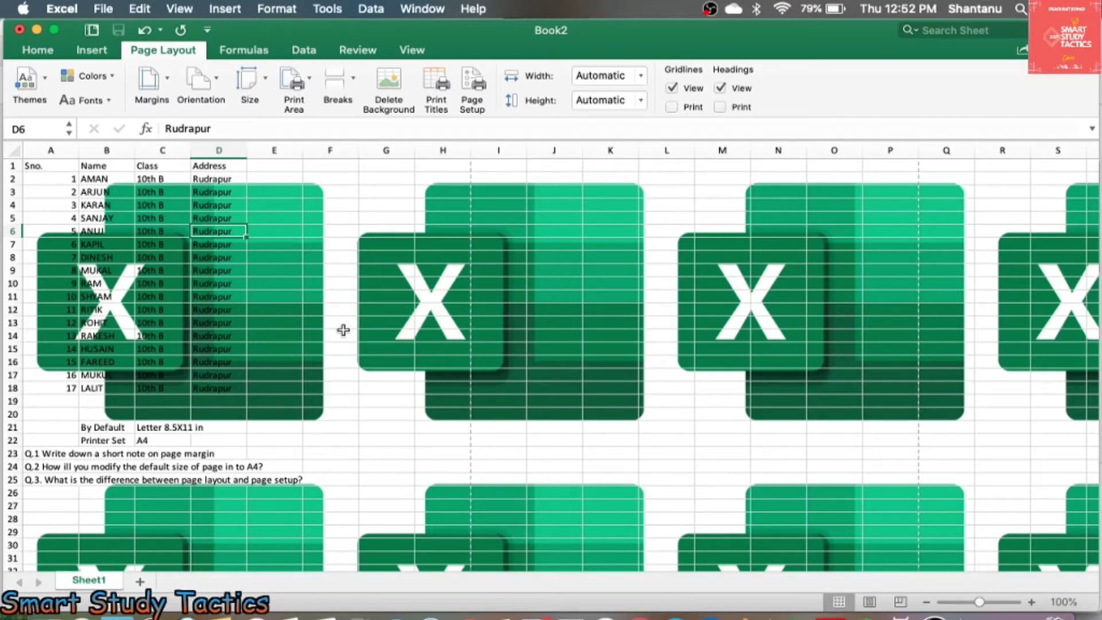
# Look over the tiled Excel logo background down the sheet, delete it and select cell F6
pyautogui.scroll(-10, 343, 331)
pyautogui.scroll(10, 342, 328)
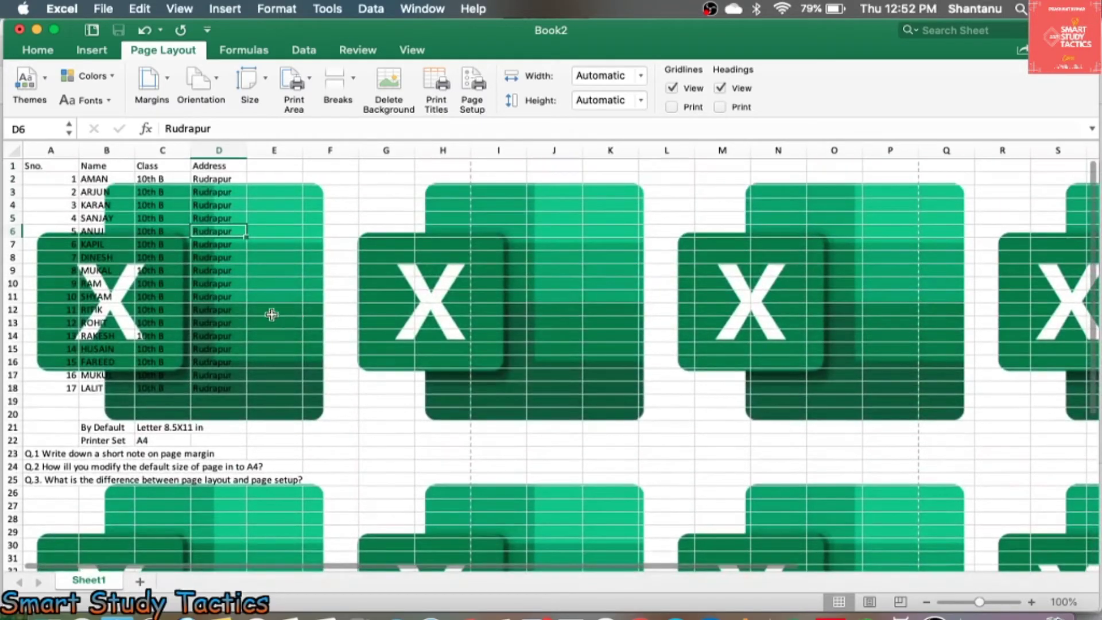
pyautogui.scroll(-10, 406, 382)
pyautogui.scroll(9, 405, 381)
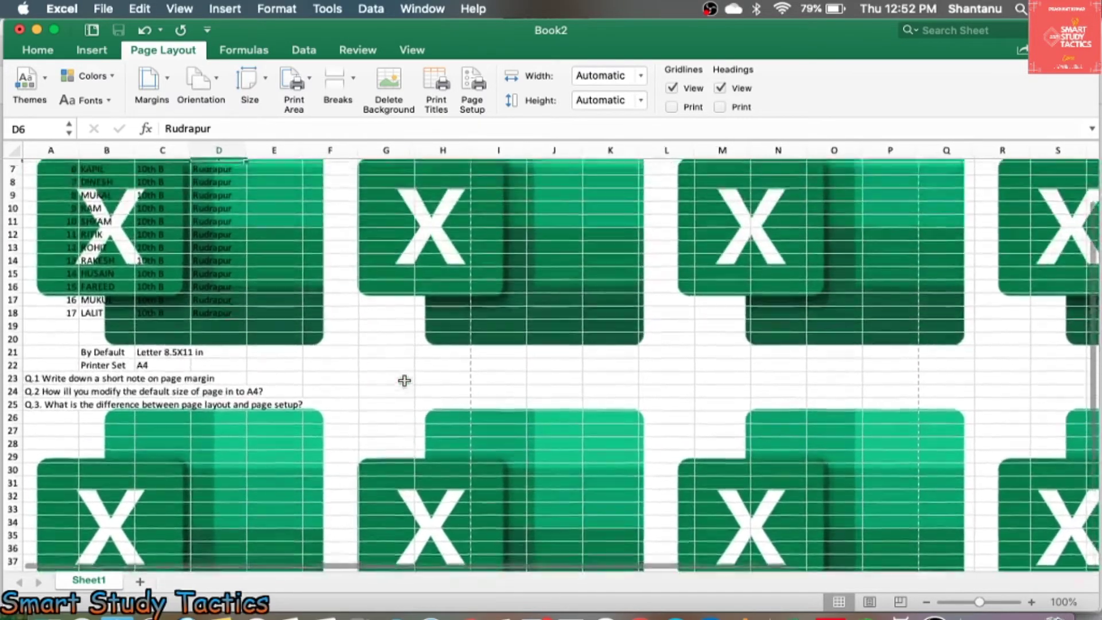
pyautogui.scroll(-15, 405, 381)
pyautogui.scroll(15, 404, 379)
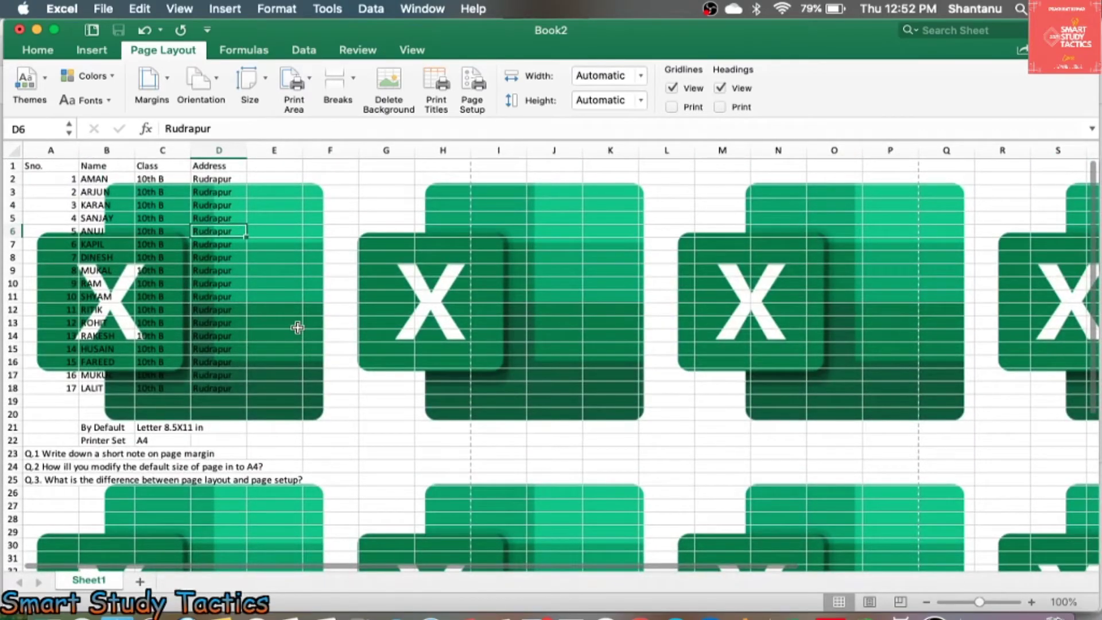
pyautogui.click(388, 85)
pyautogui.click(321, 234)
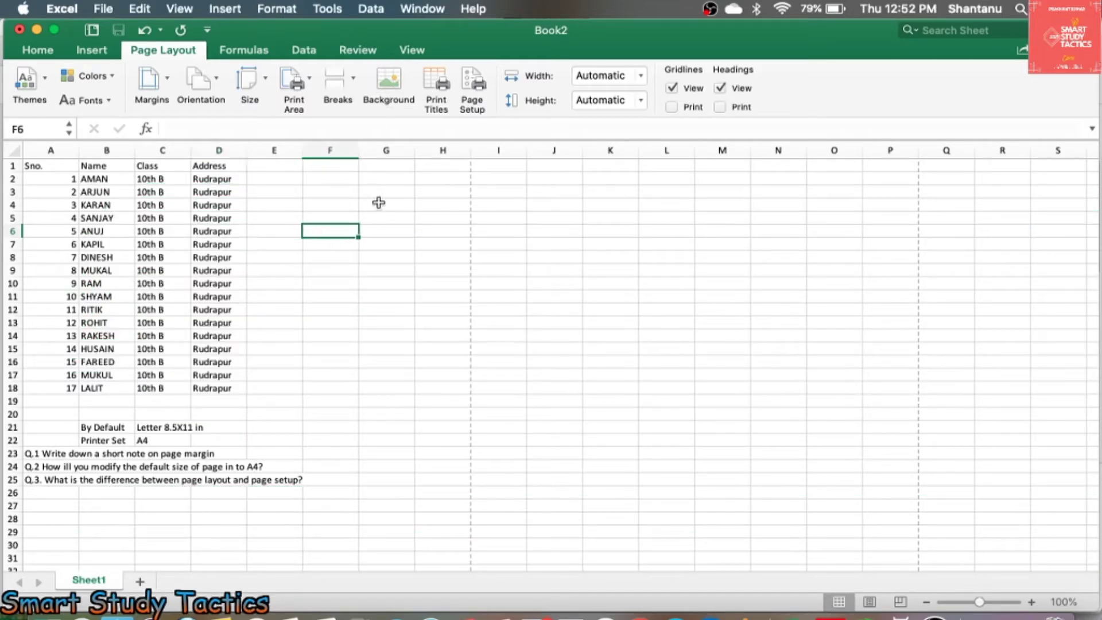
# Examine the margin settings in Page Setup, including the header margin, cancel the dialog and select cell F7
pyautogui.click(471, 86)
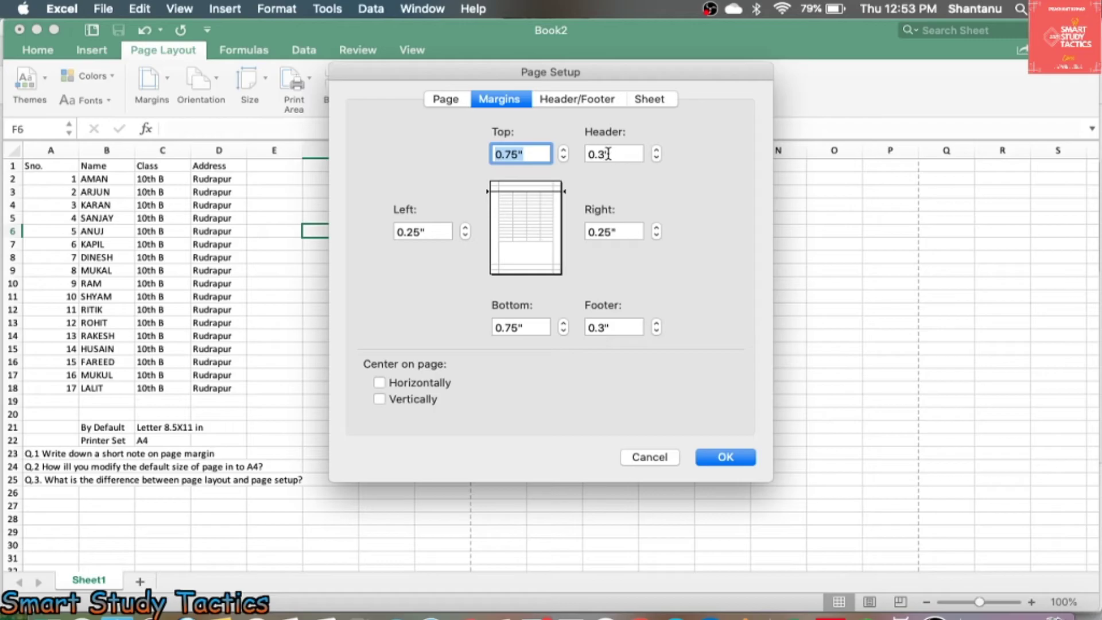
pyautogui.click(588, 153)
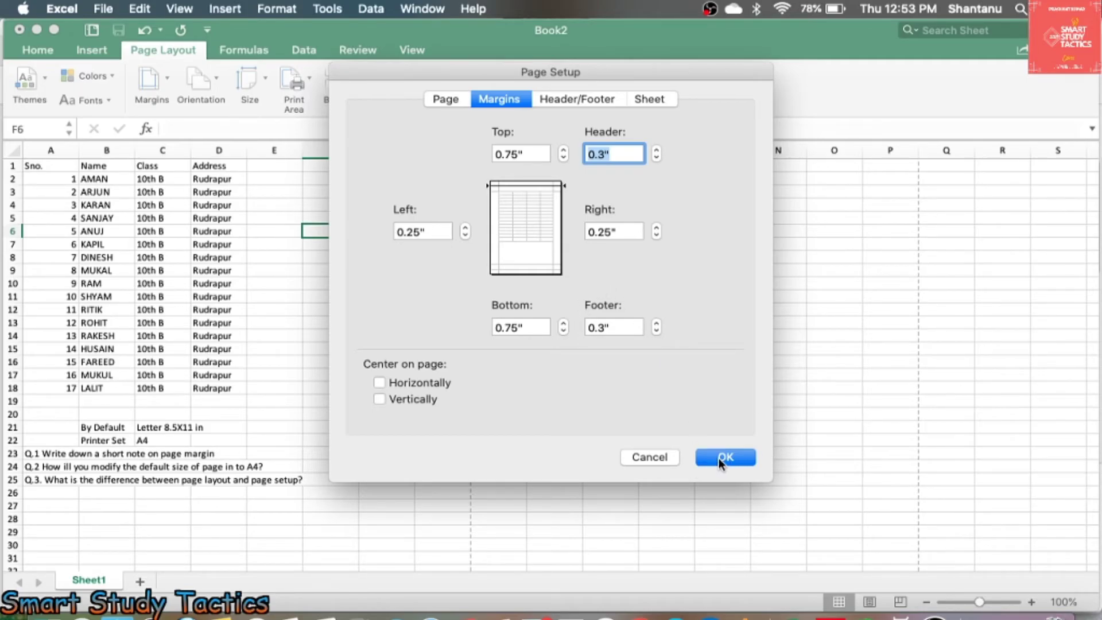
pyautogui.click(651, 456)
pyautogui.click(317, 248)
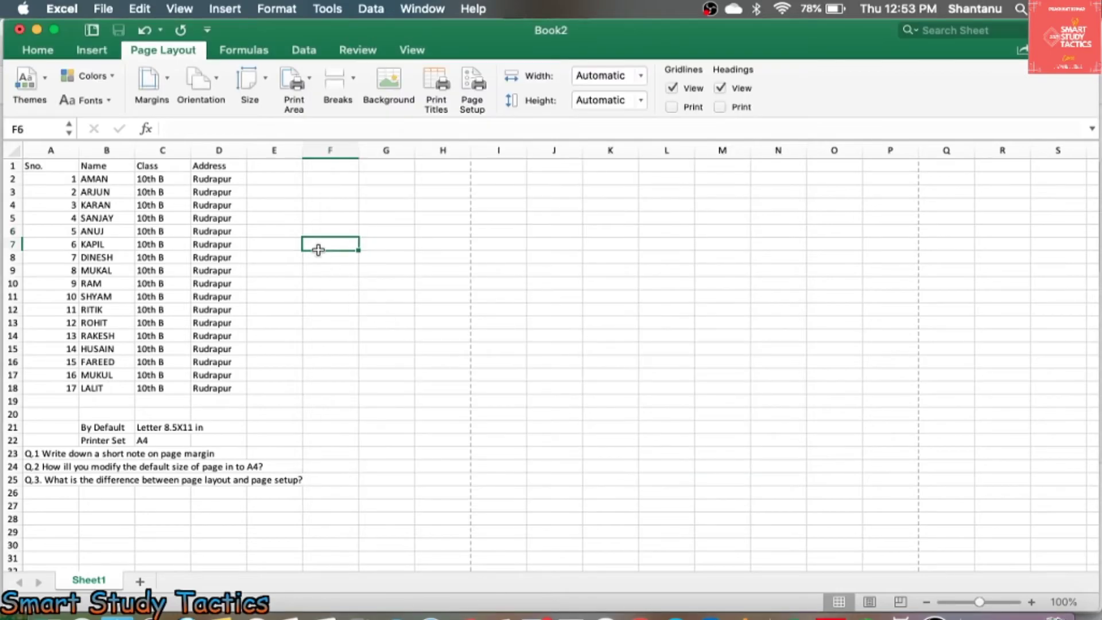
# Select cell D5 and open the worksheet's header and footer for editing
pyautogui.click(184, 155)
pyautogui.click(200, 219)
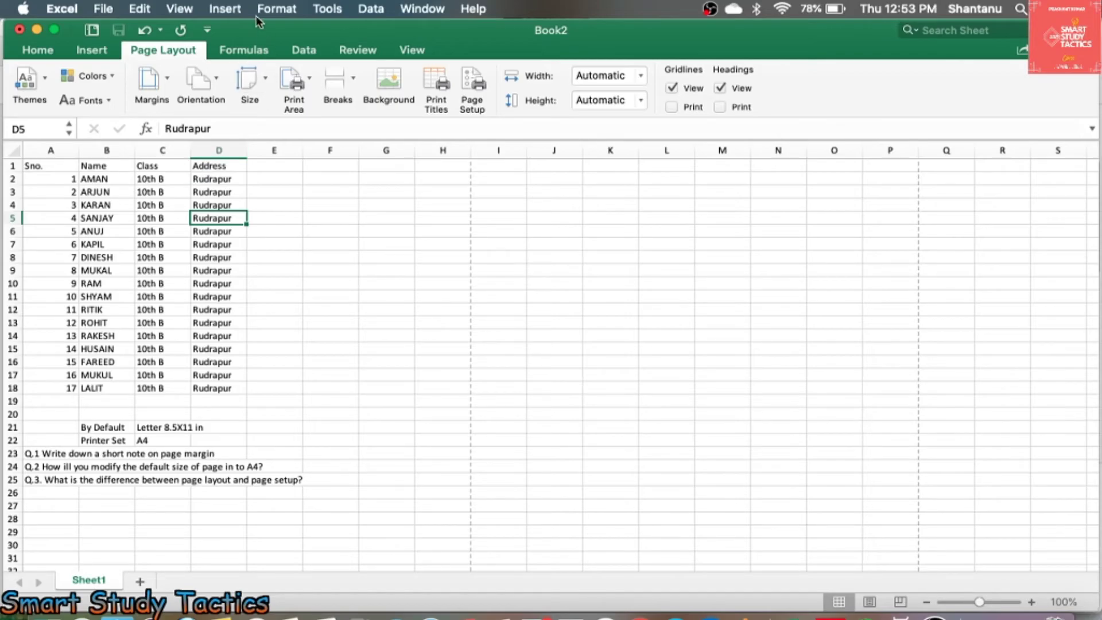
pyautogui.click(225, 14)
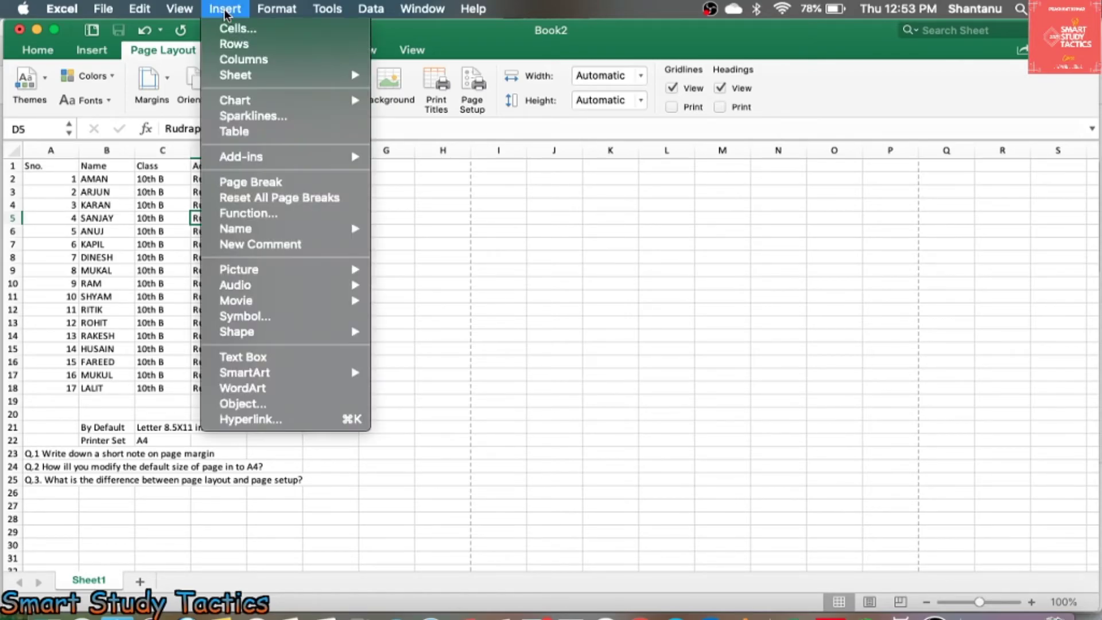
pyautogui.moveTo(194, 12)
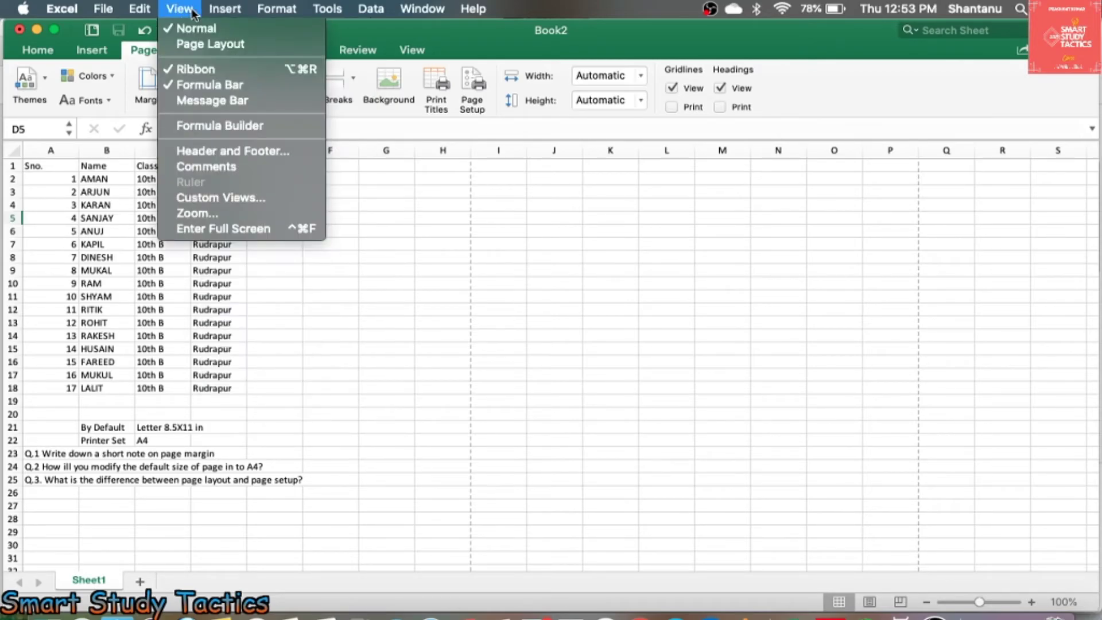
pyautogui.click(203, 153)
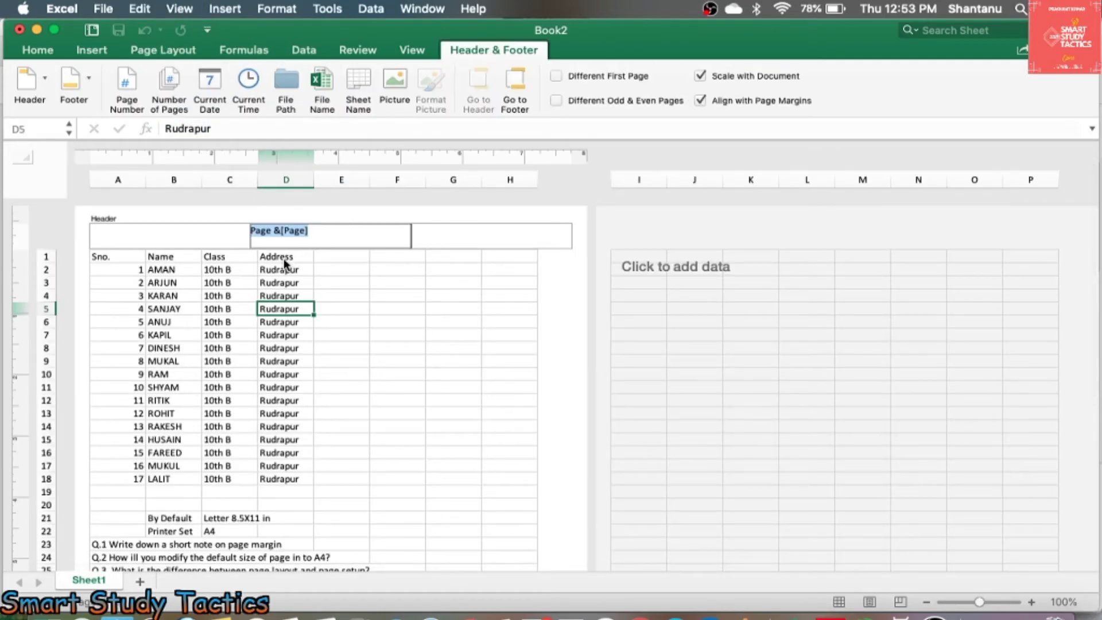
# Apply the preset header "Page 1, Sheet1" to the student list page
pyautogui.scroll(-1, 248, 241)
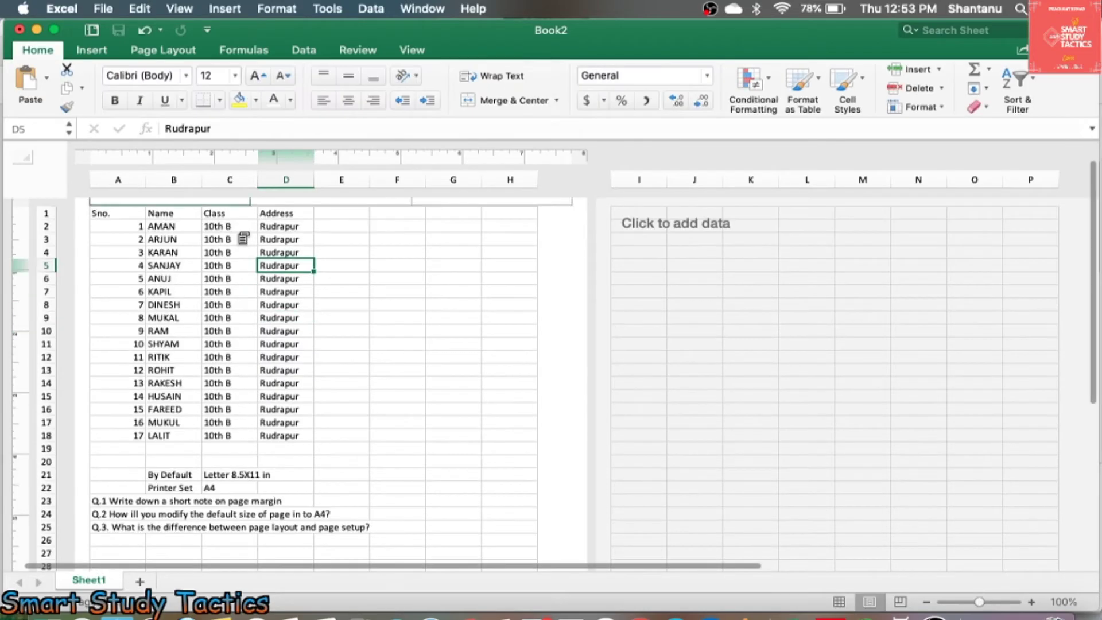
pyautogui.scroll(2, 281, 234)
pyautogui.scroll(-5, 258, 328)
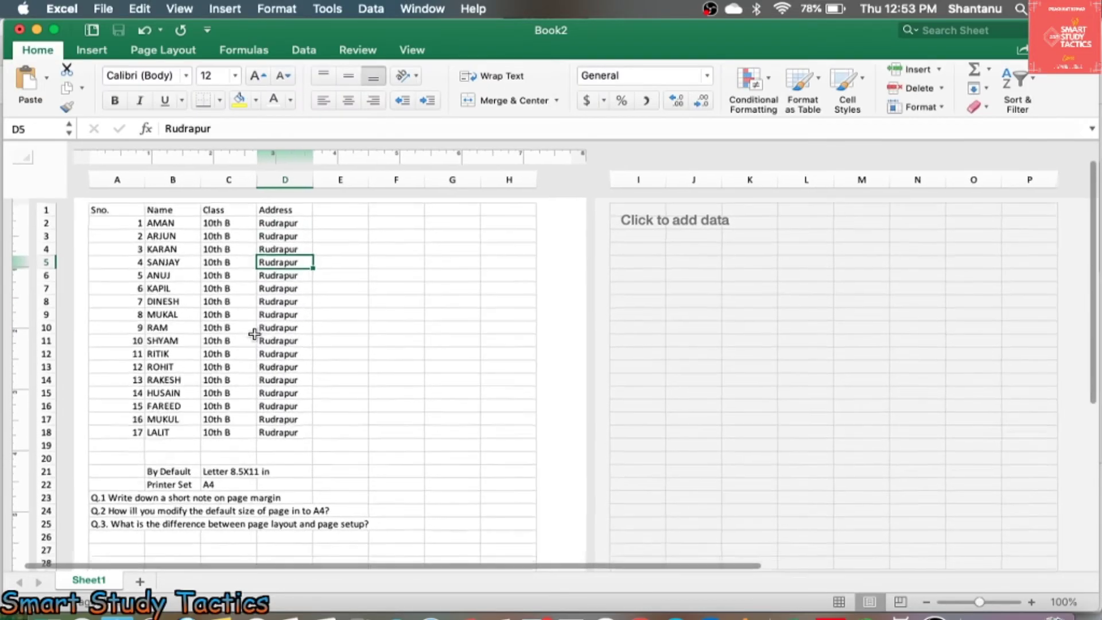
pyautogui.scroll(-5, 271, 457)
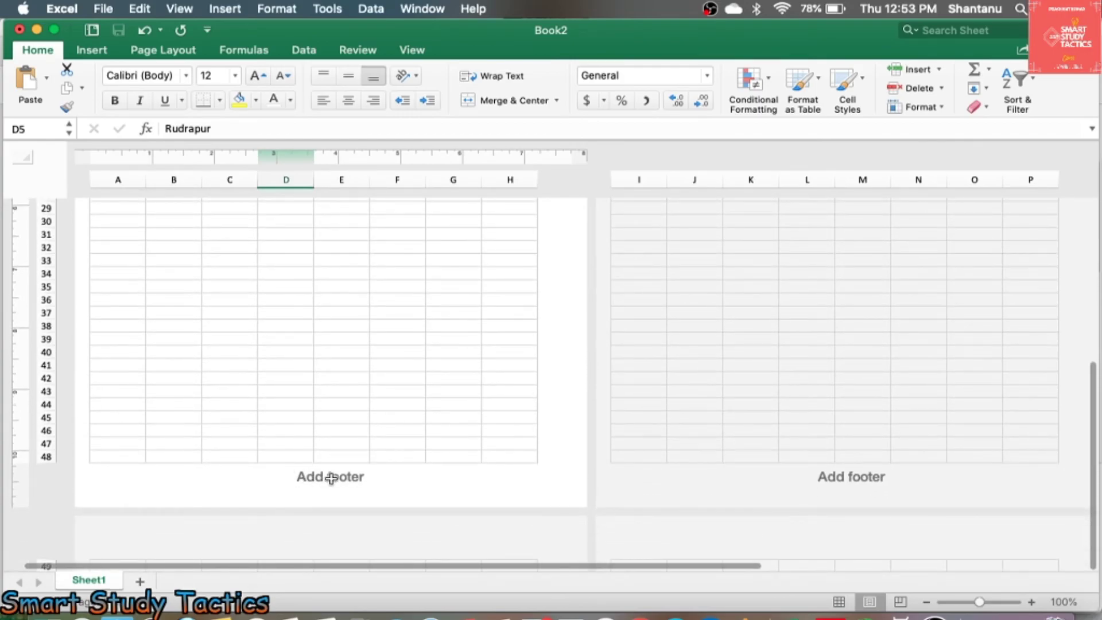
pyautogui.scroll(1, 335, 468)
pyautogui.scroll(5, 336, 468)
pyautogui.click(314, 234)
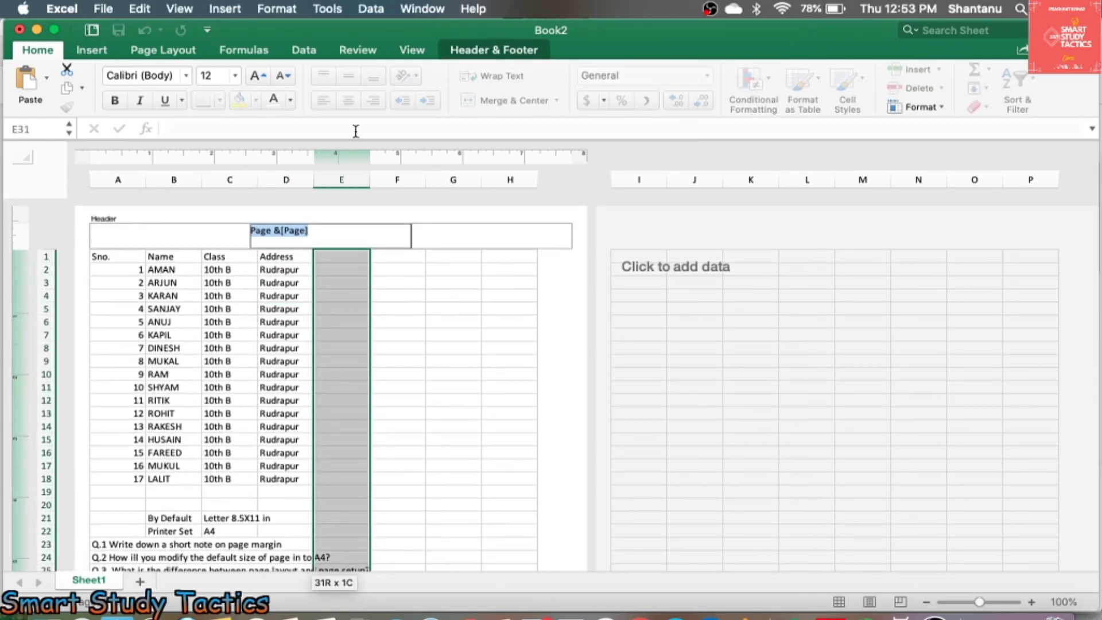
pyautogui.click(502, 49)
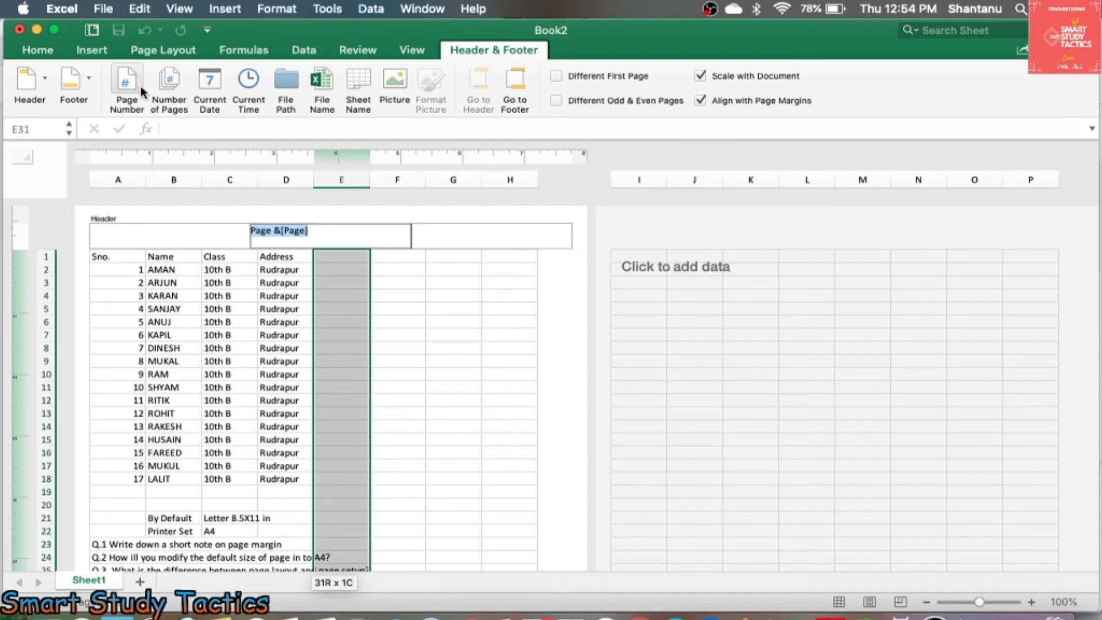
pyautogui.click(43, 84)
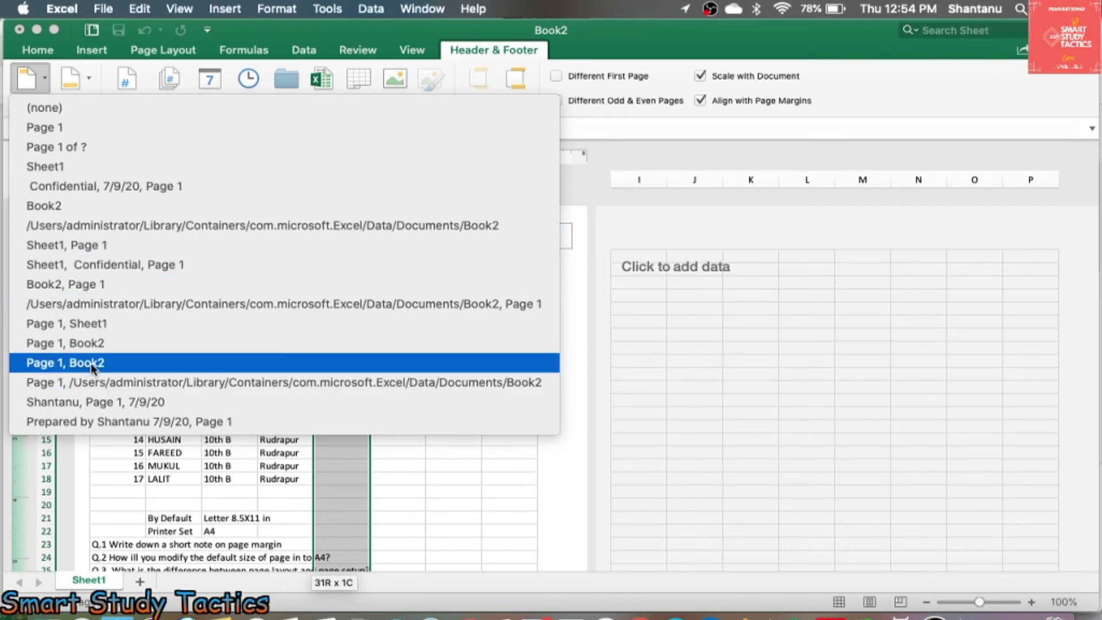
pyautogui.click(77, 326)
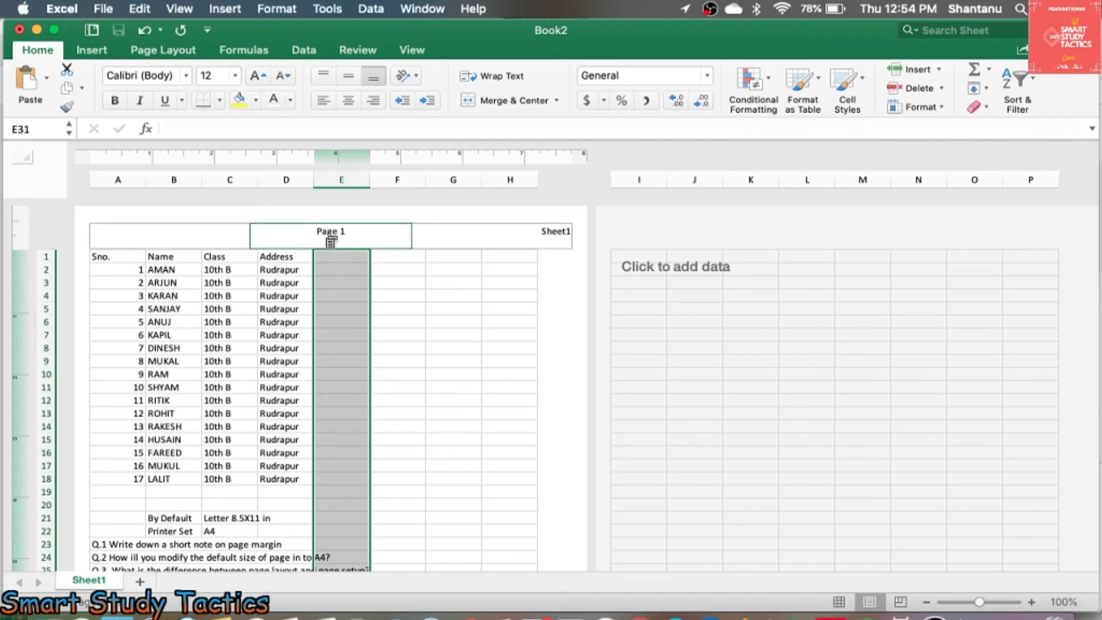
# Insert the file path field in the center footer and apply the preset footer "/Users/administrator/Library/Containers/com.microsoft.Excel/Data/Documents/Book2"
pyautogui.scroll(-5, 352, 227)
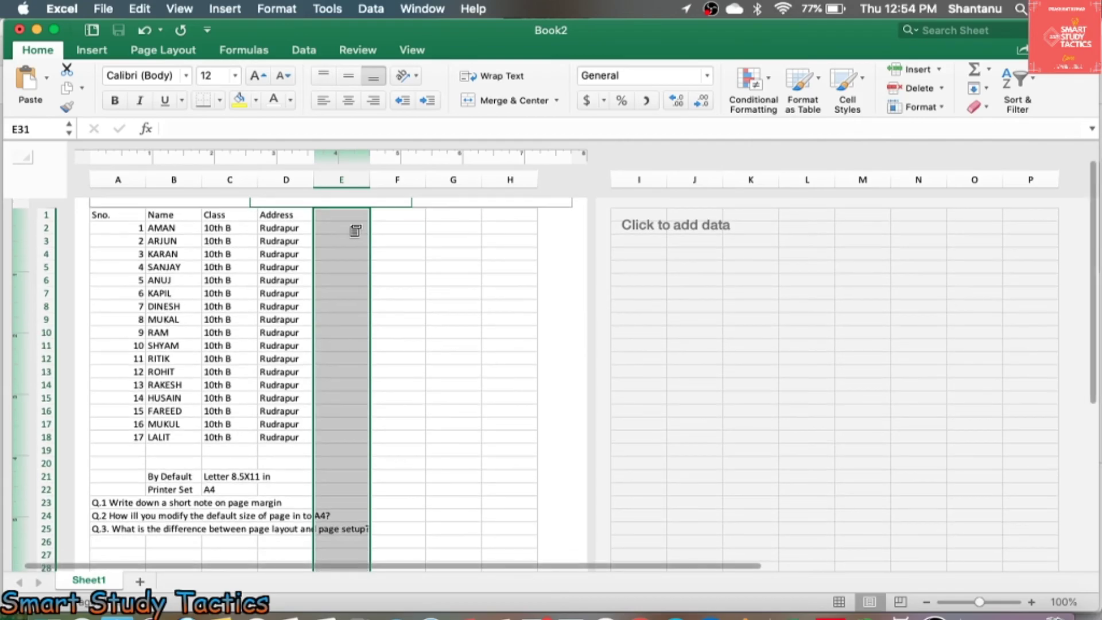
pyautogui.scroll(-6, 270, 396)
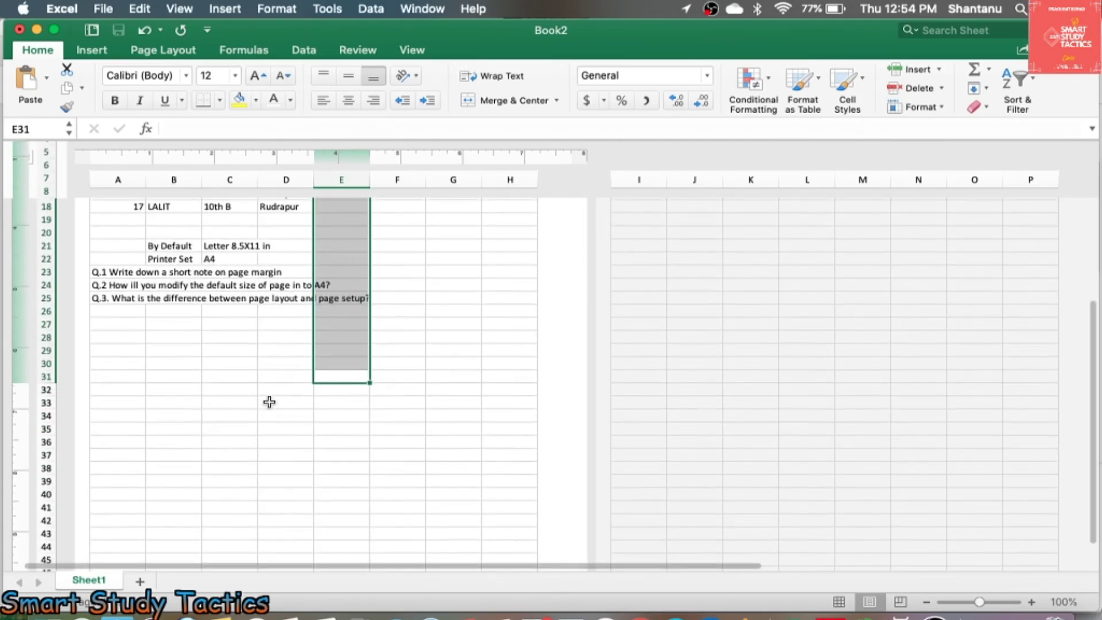
pyautogui.scroll(-2, 277, 432)
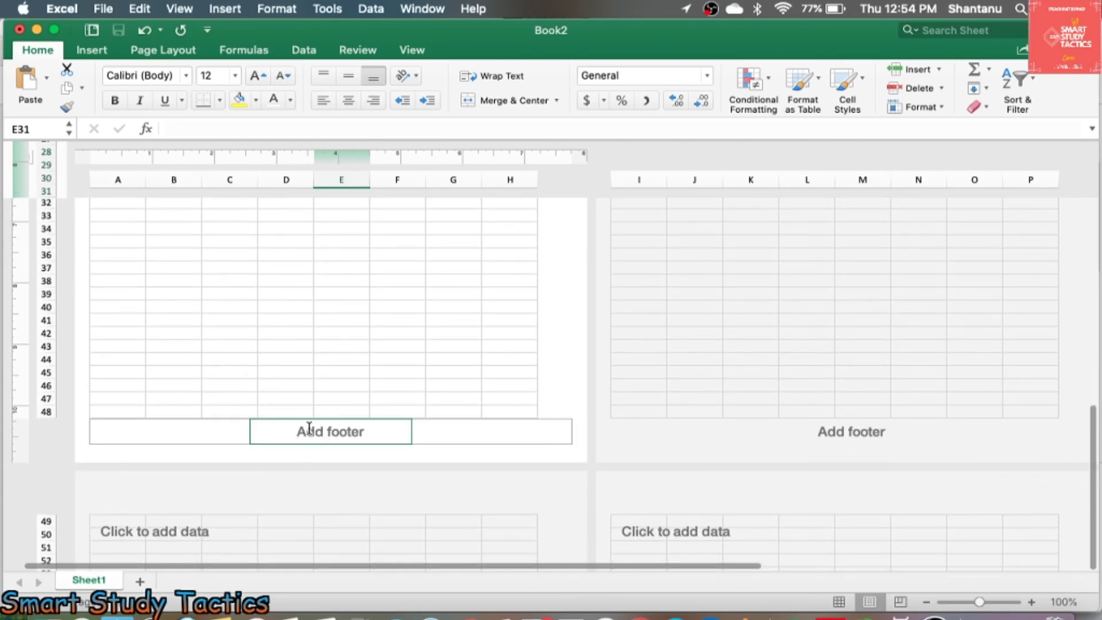
pyautogui.click(320, 433)
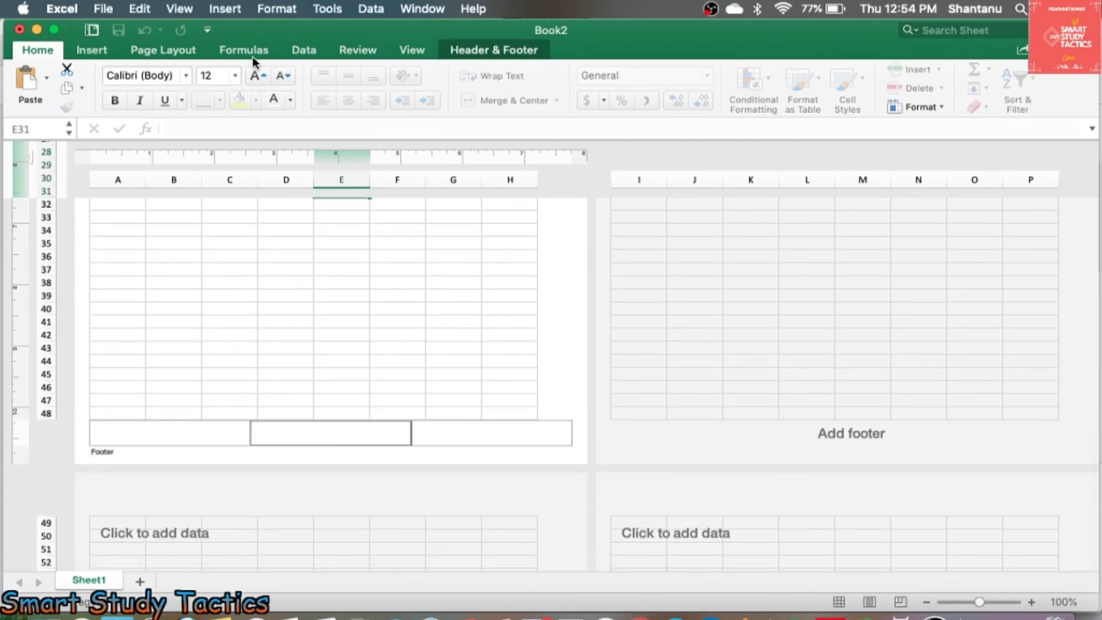
pyautogui.click(505, 56)
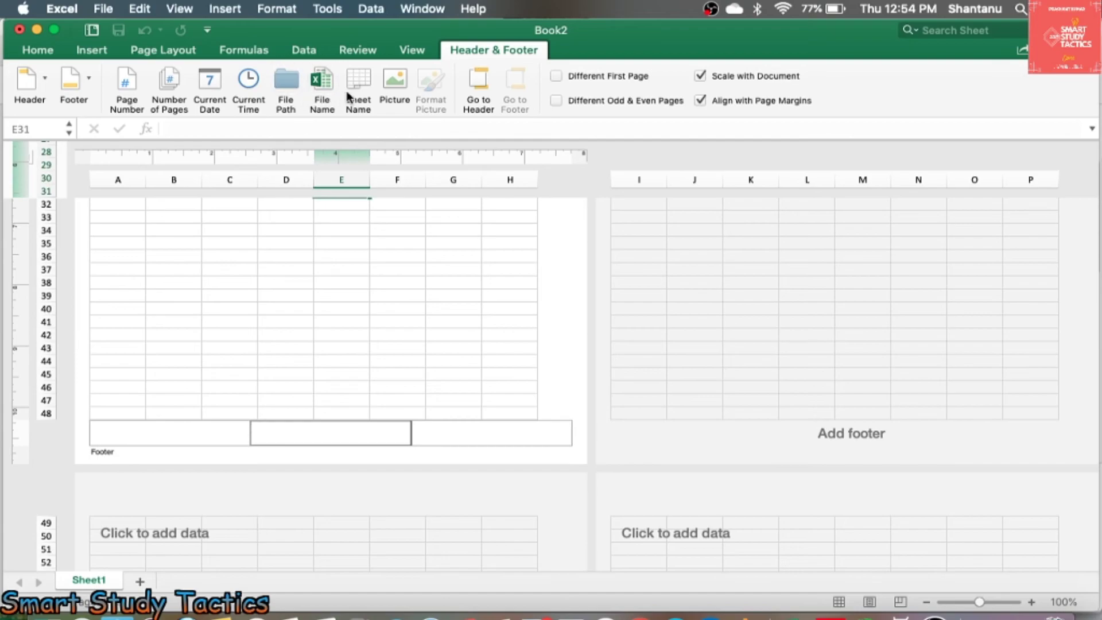
pyautogui.click(296, 84)
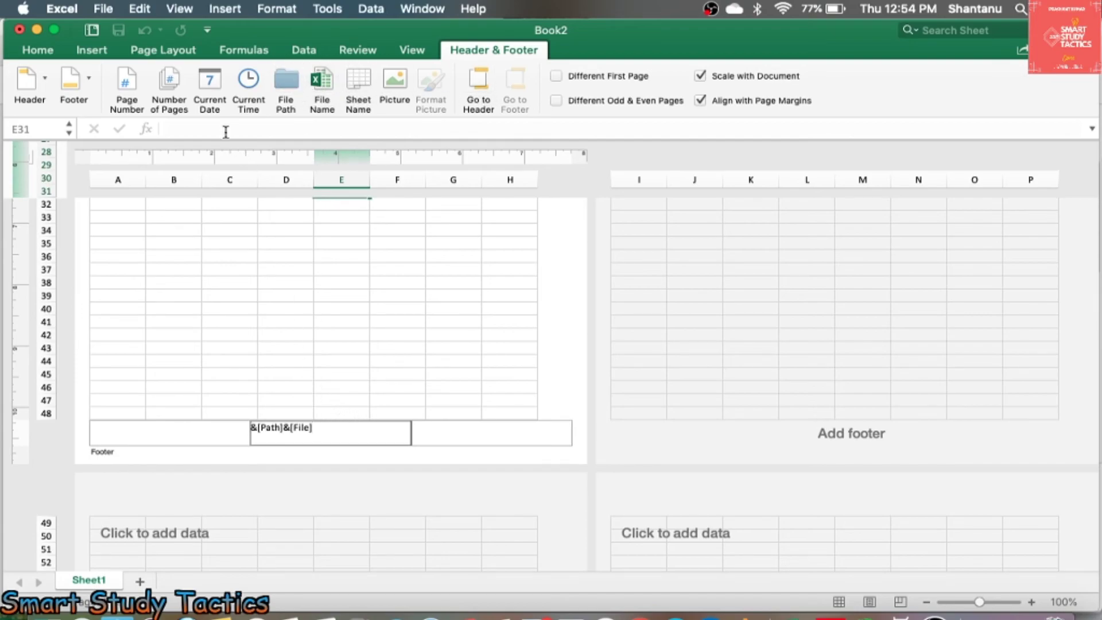
pyautogui.click(91, 80)
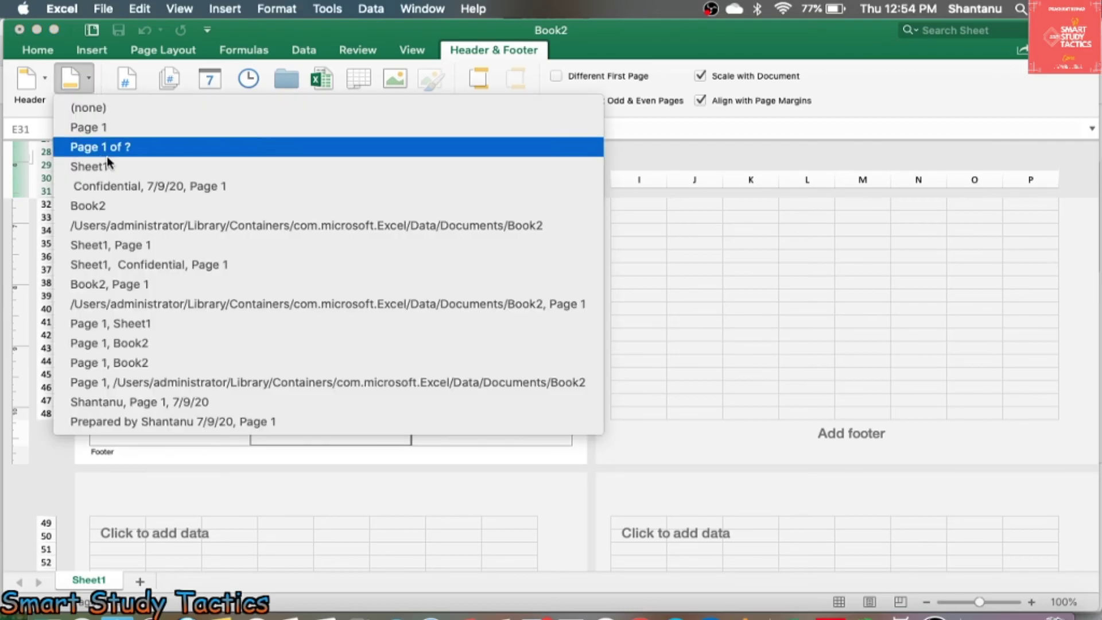
pyautogui.click(169, 228)
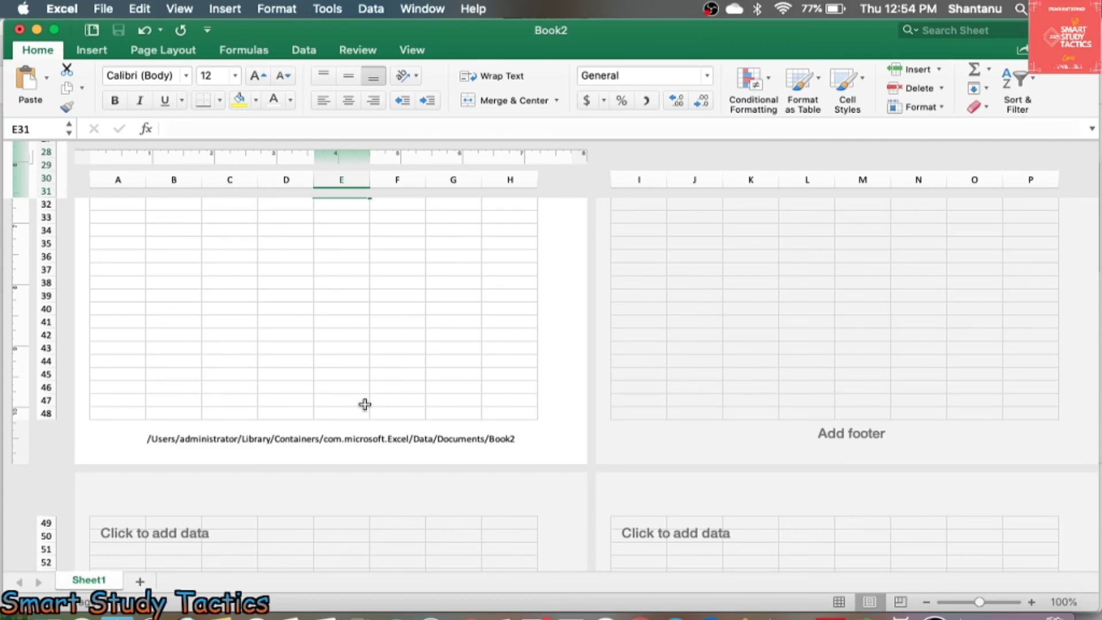
pyautogui.scroll(15, 365, 404)
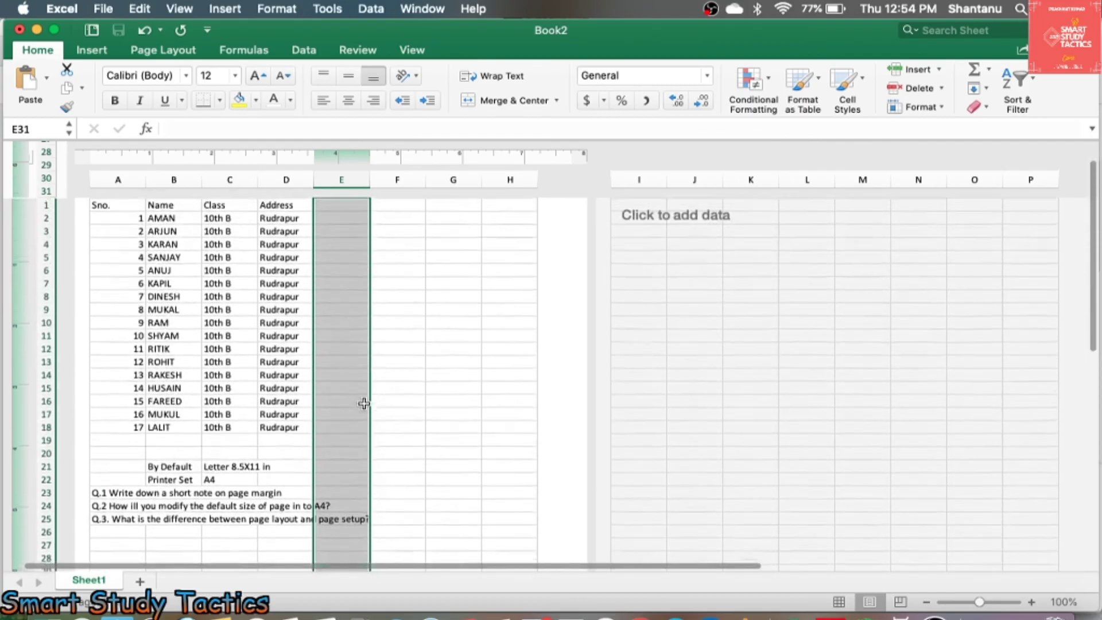